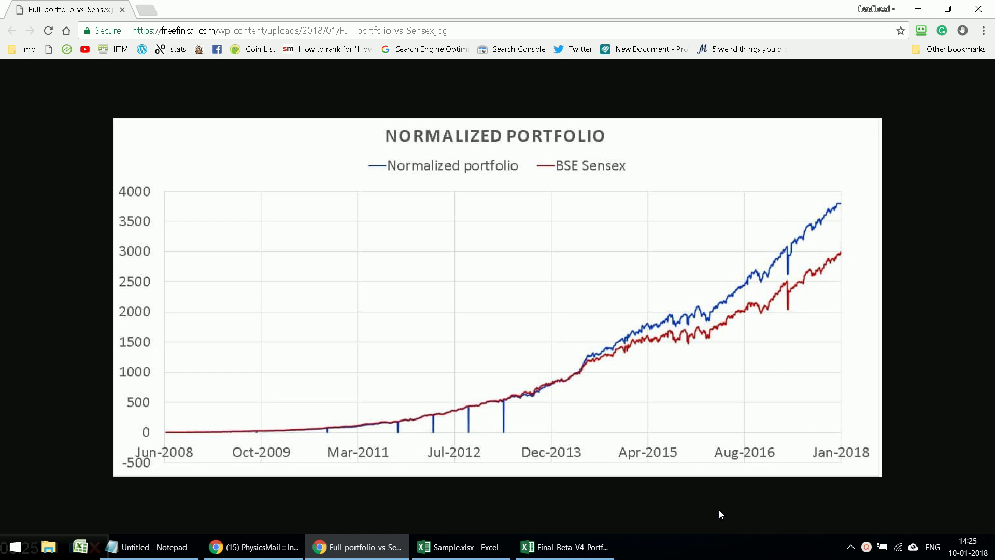
Switch to the Sample.xlsx workbook and examine the Date, Purchase, Amount and NAV columns and the purchase/buy entries of the HDFC fund.
left_click(495, 551)
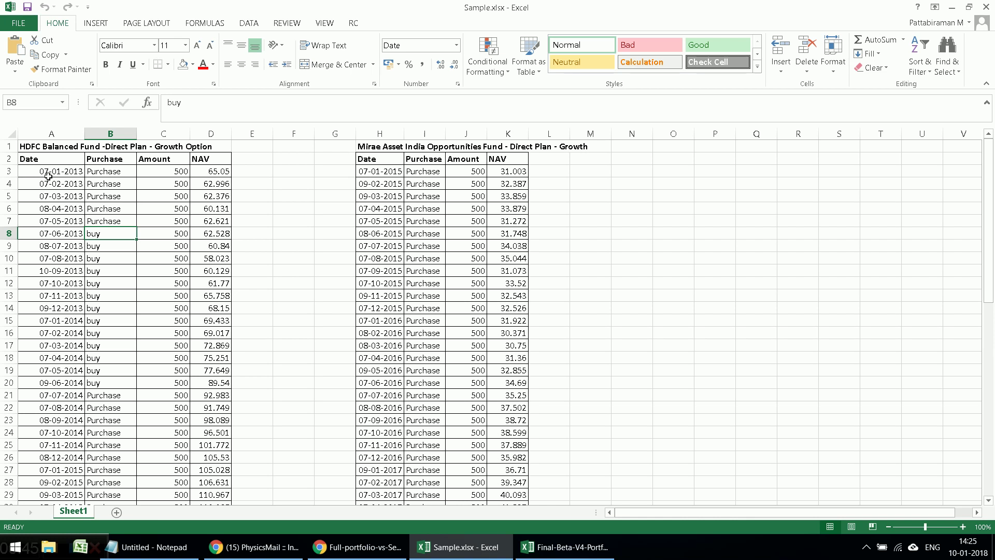
left_click(50, 159)
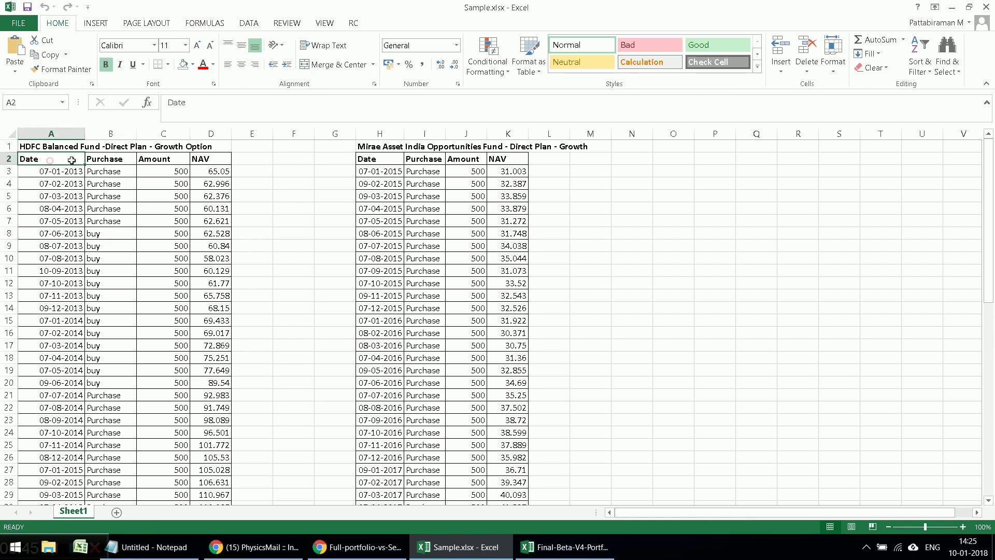
left_click(105, 159)
left_click(153, 159)
left_click(212, 159)
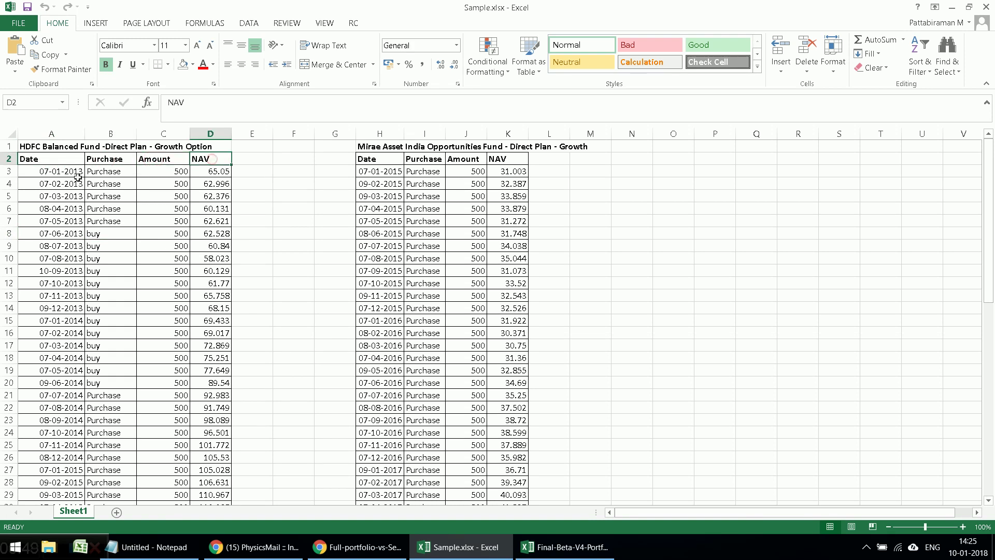
left_click(119, 172)
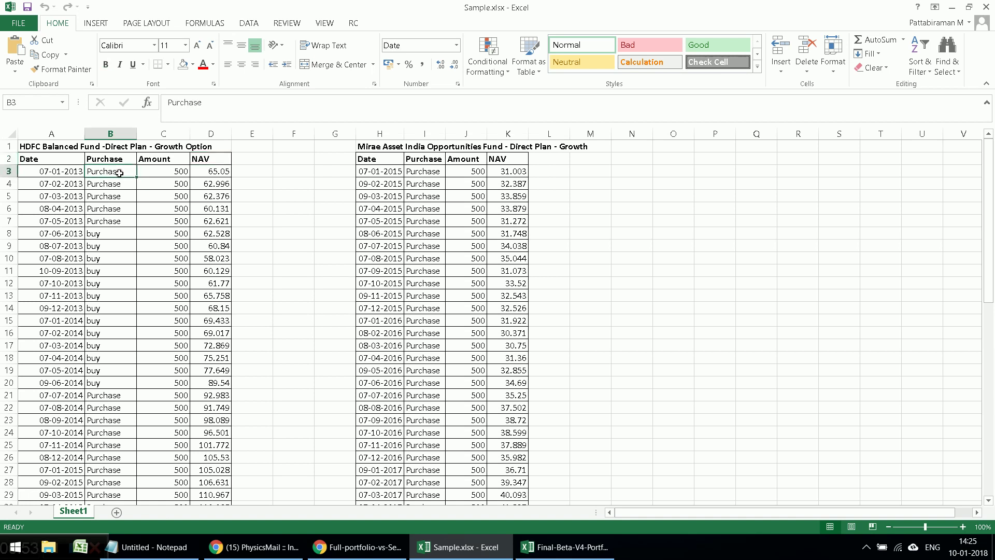
left_click(117, 233)
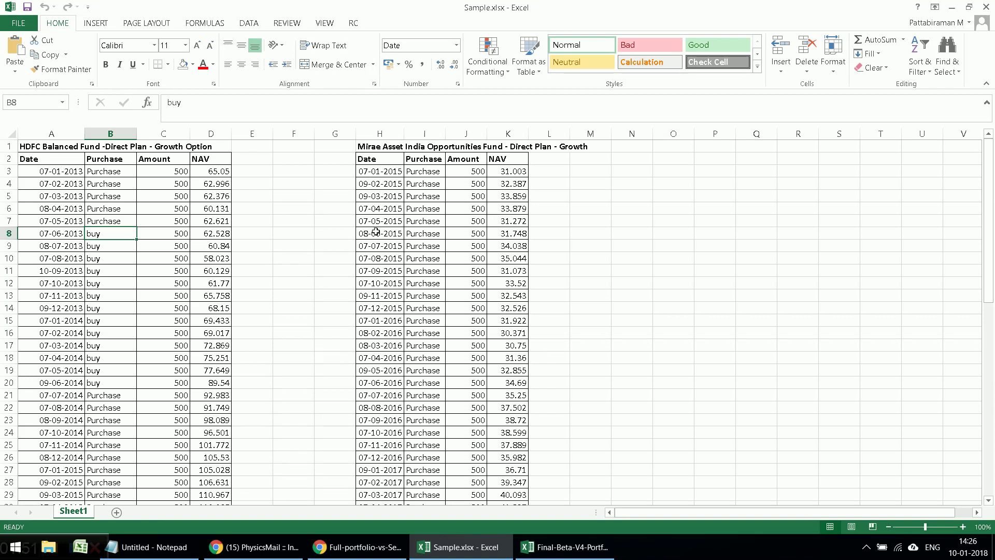
Switch to the portfolio visualization workbook and examine the first transaction date and the optional index choices on the Inputs sheet.
left_click(558, 554)
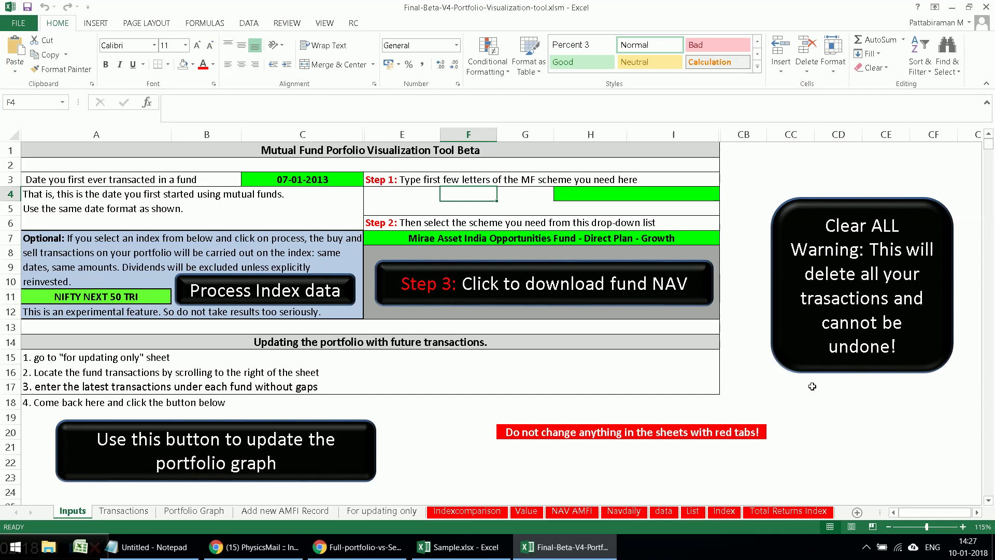
left_click(345, 179)
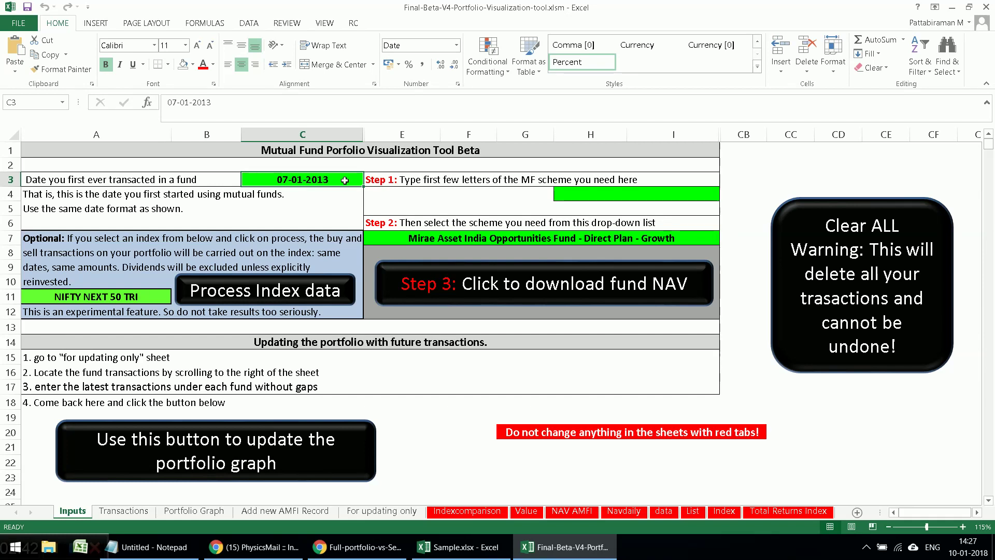
left_click_drag(30, 238, 311, 309)
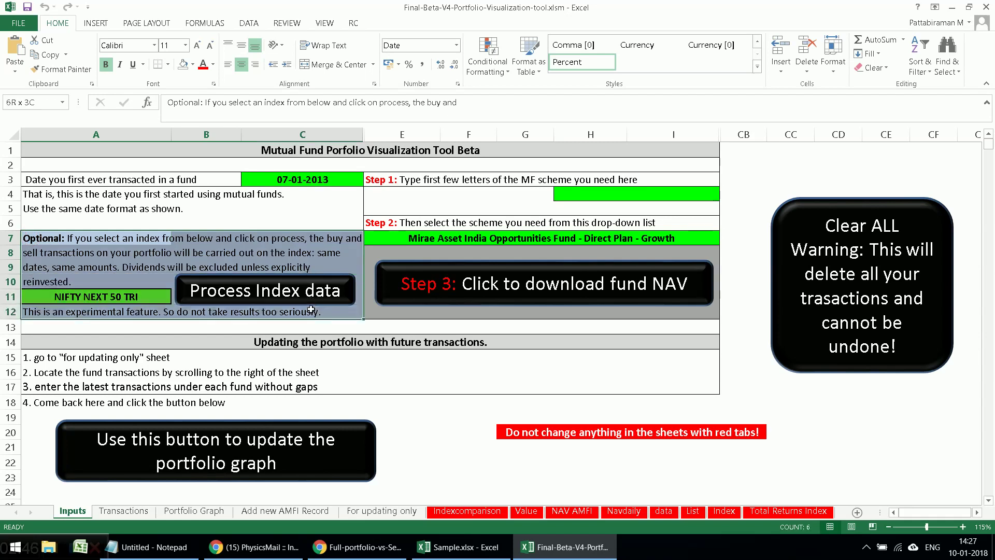
left_click(126, 261)
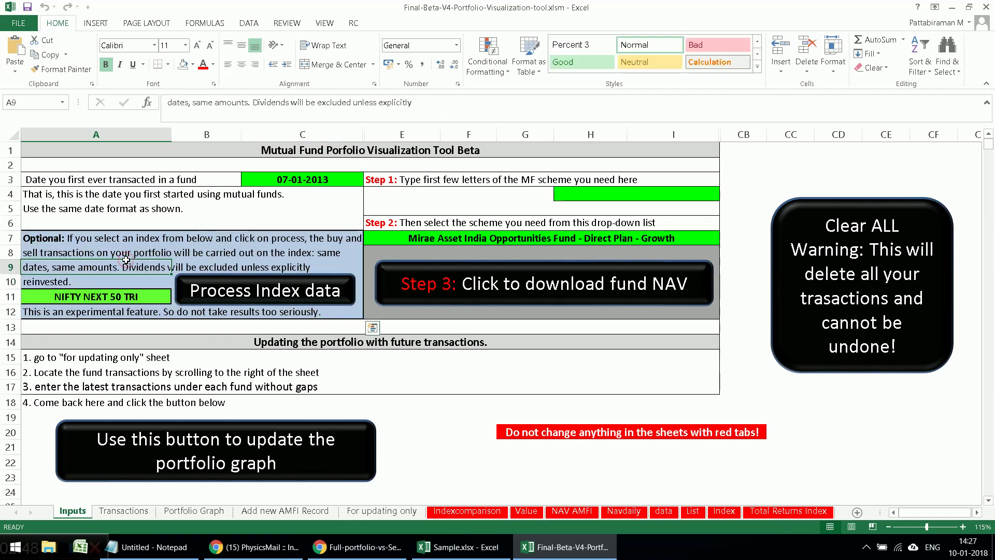
left_click(161, 295)
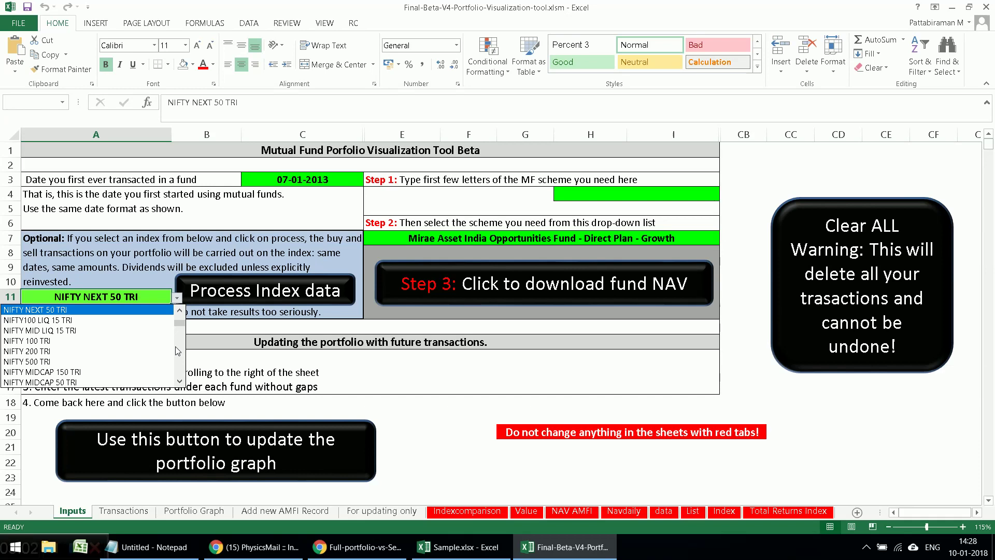
left_click(132, 269)
left_click(141, 262)
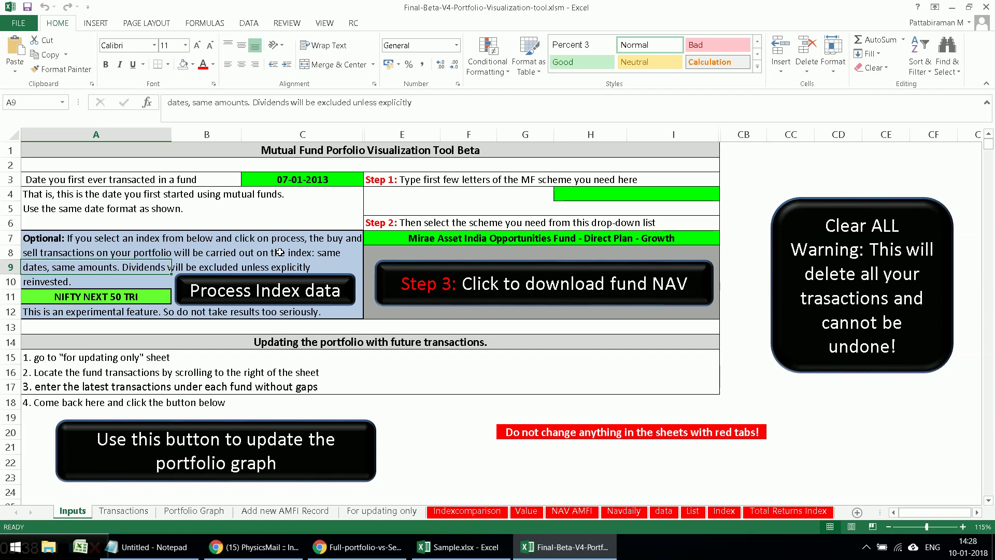
Search for the scheme "hdfc balanced" on the Inputs sheet and choose HDFC Balanced Fund -Direct Plan - Growth Option.
left_click(690, 194)
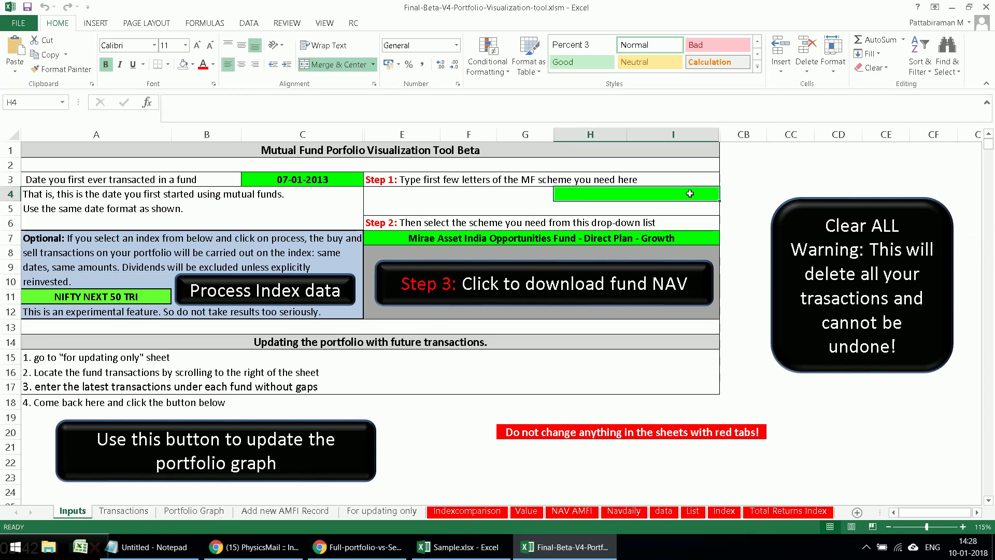
type("hdfc ba")
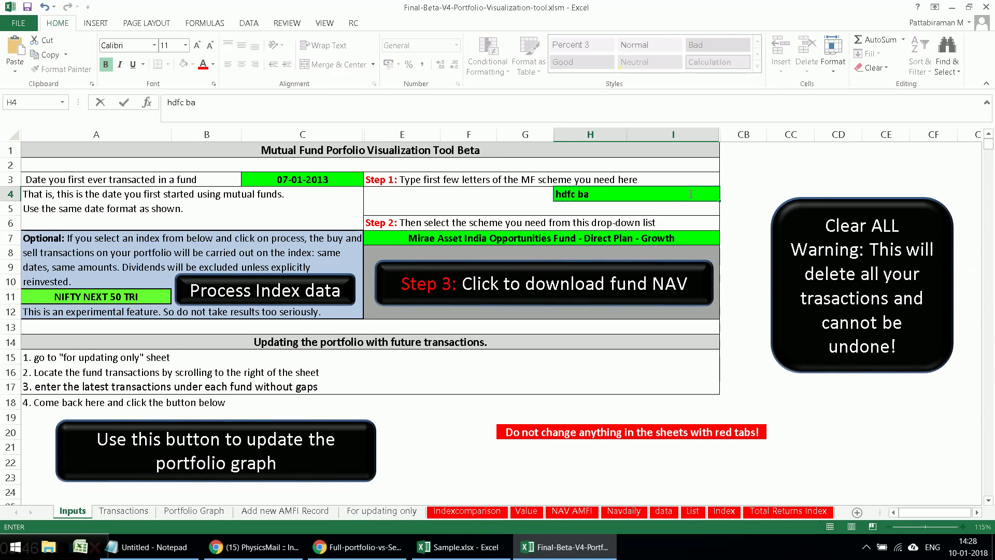
type("lanced")
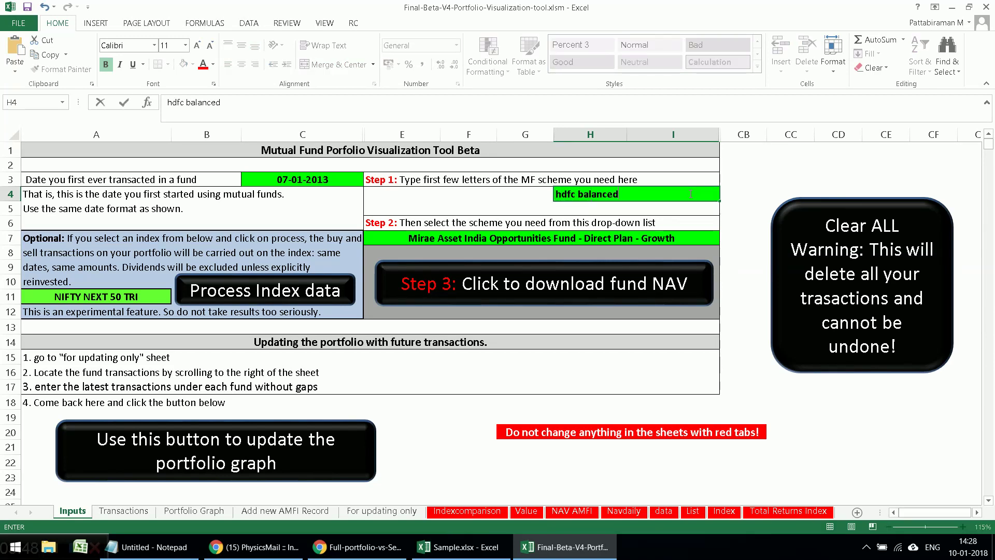
key("Return")
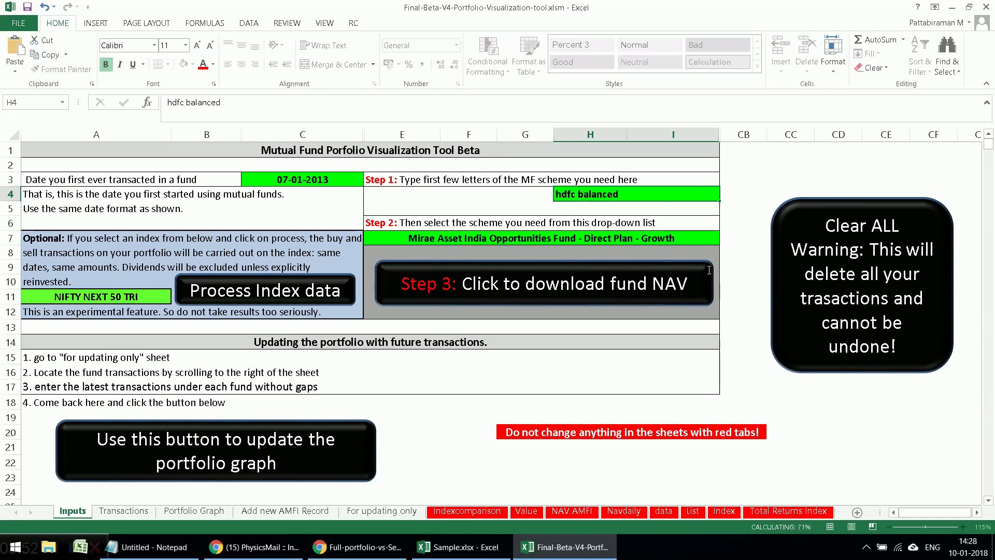
left_click(713, 237)
left_click(725, 240)
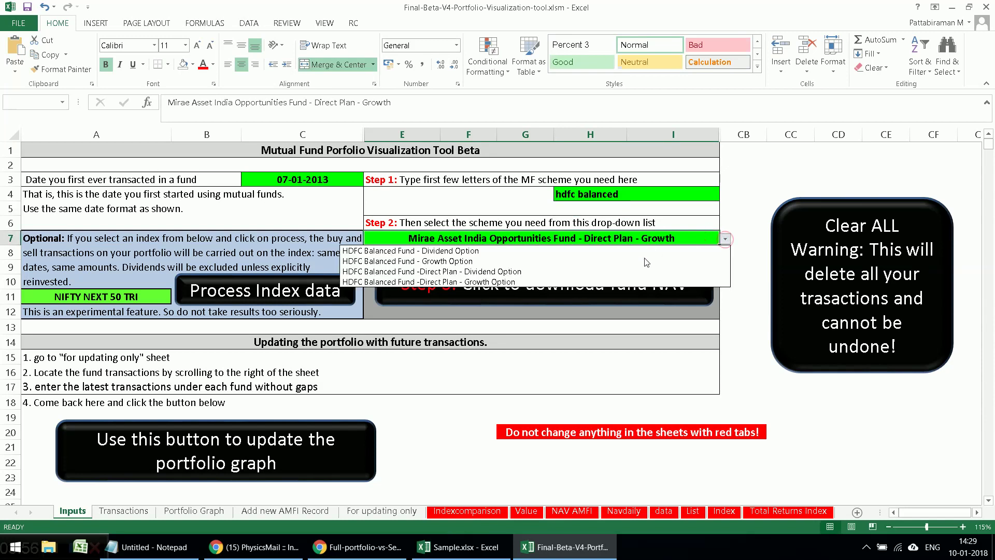
left_click(633, 283)
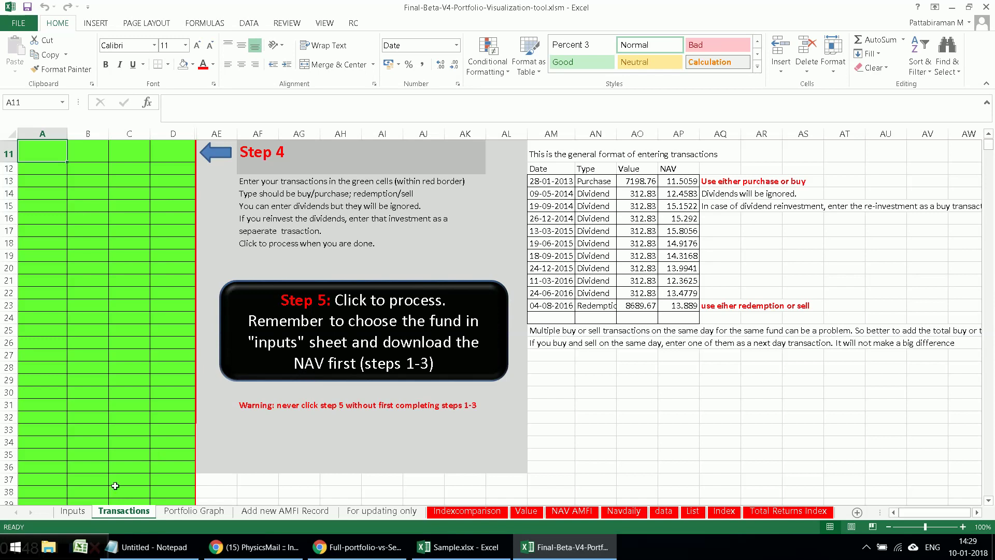
Copy the HDFC Balanced Fund transactions dated 07-01-2013 to 07-12-2016 (A3:D50) from the Sample.xlsx workbook.
left_click(72, 511)
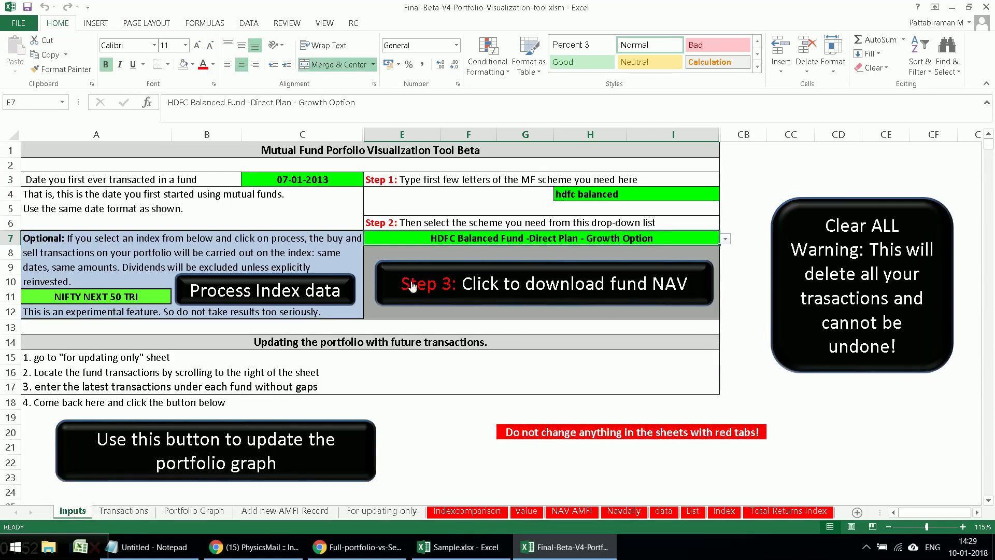
left_click(136, 511)
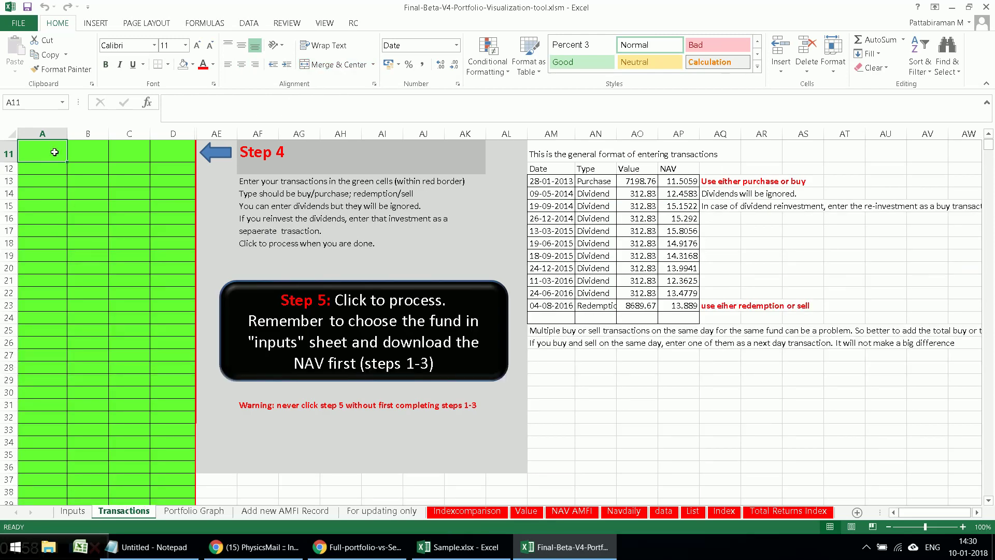
left_click(477, 548)
left_click(65, 171)
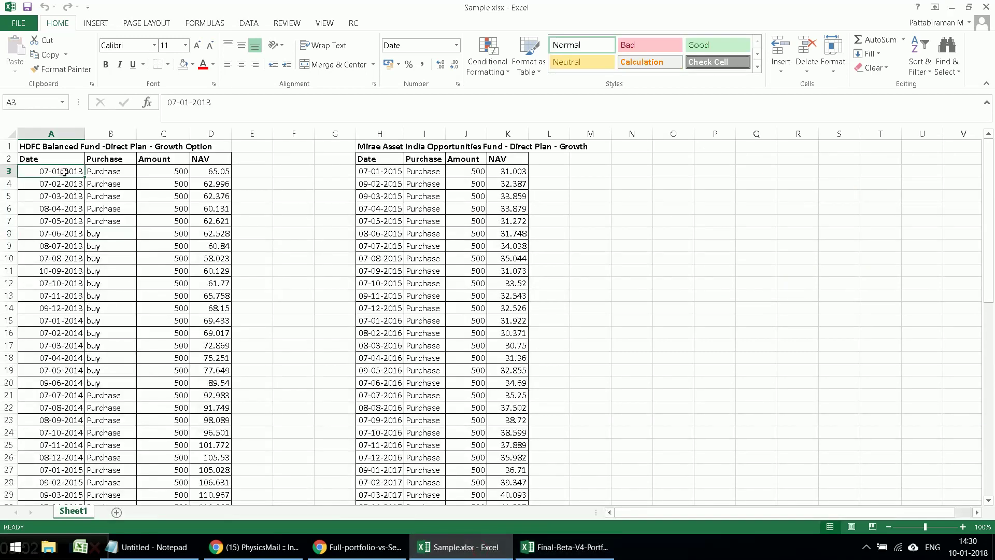
key("shift+Right")
key("shift+Right")
key("shift+Right")
key("shift+Right")
key("shift+Left")
key("shift+Down")
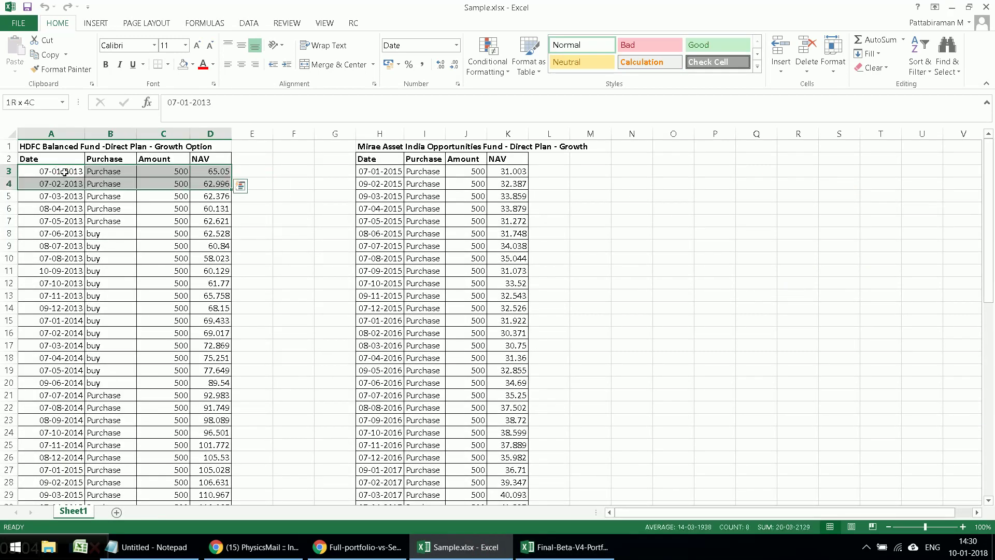
key("shift+Down")
key("shift+Down")
key("shift+Down")
key("shift+Down")
key("shift+Down")
key("shift+Down")
key("shift+Down")
key("shift+Down")
key("shift+Down")
key("shift+Down")
key("shift+Down")
key("shift+Down")
key("shift+Down")
key("shift+Down")
key("shift+Down")
key("shift+Down")
key("shift+Down")
key("shift+Down")
key("shift+Down")
key("shift+Down")
key("shift+Down")
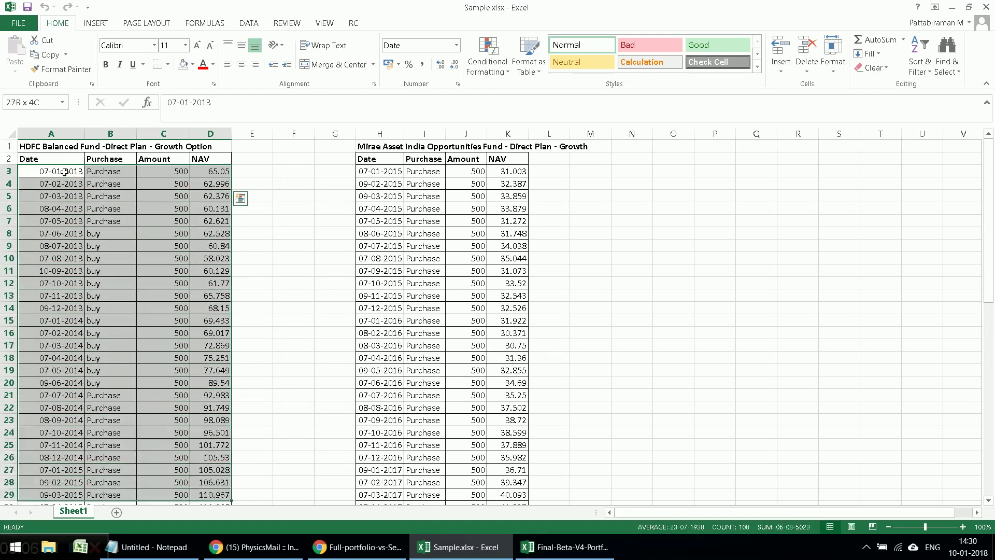
key("shift+Down")
key("shift+Down")
key("shift+Down")
key("shift+Down")
key("shift+Down")
key("shift+Down")
key("shift+Down")
key("shift+Down")
key("shift+Down")
key("shift+Down")
key("shift+Down")
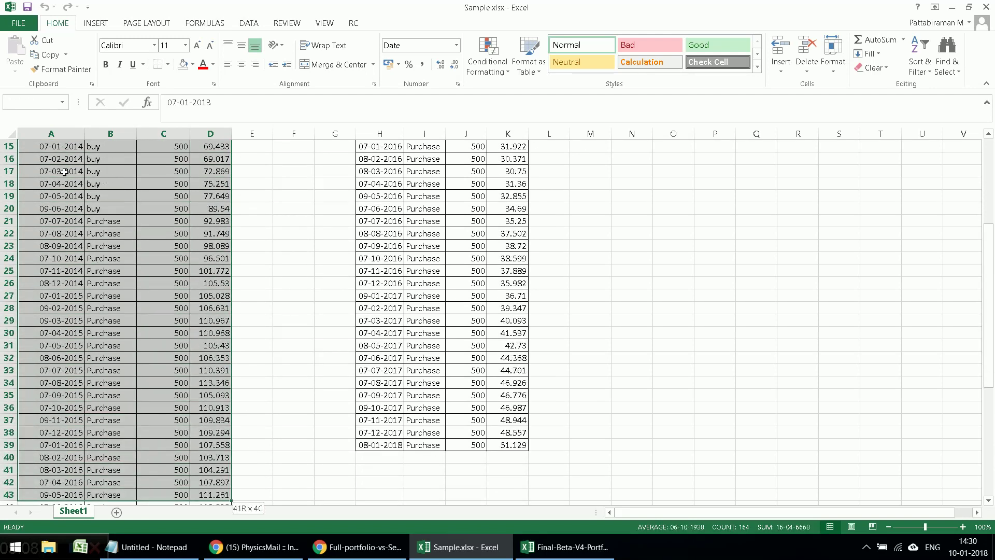
key("shift+Down")
key("shift+Down")
key("shift+Down")
key("shift+Down")
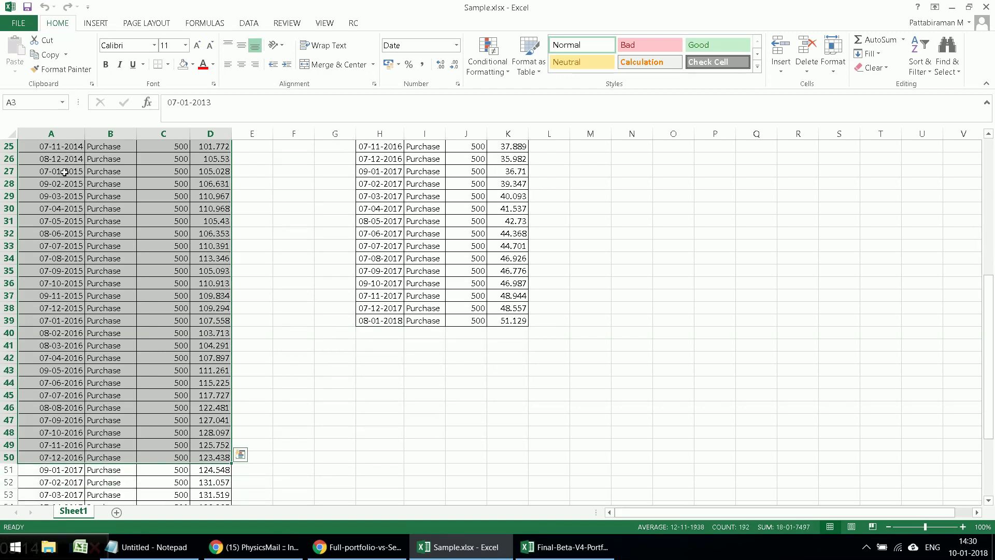
key("ctrl+c")
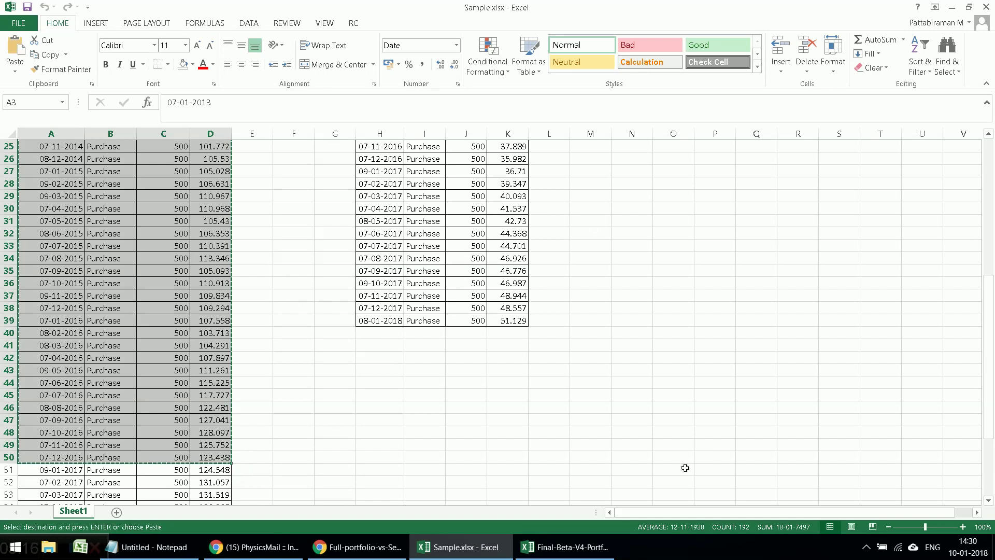
Paste the copied transactions as values and number formats at A11 of the portfolio workbook's Transactions sheet.
left_click(579, 549)
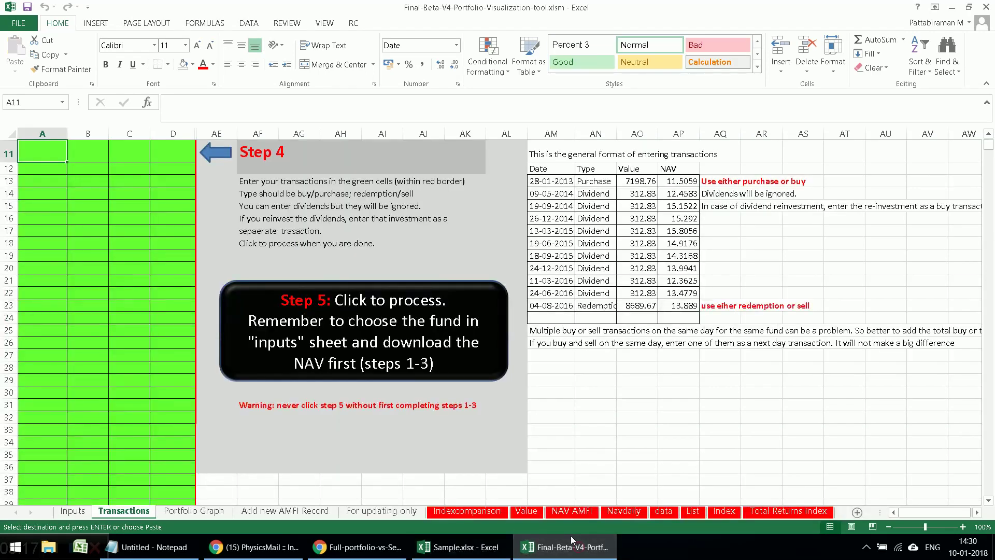
right_click(39, 154)
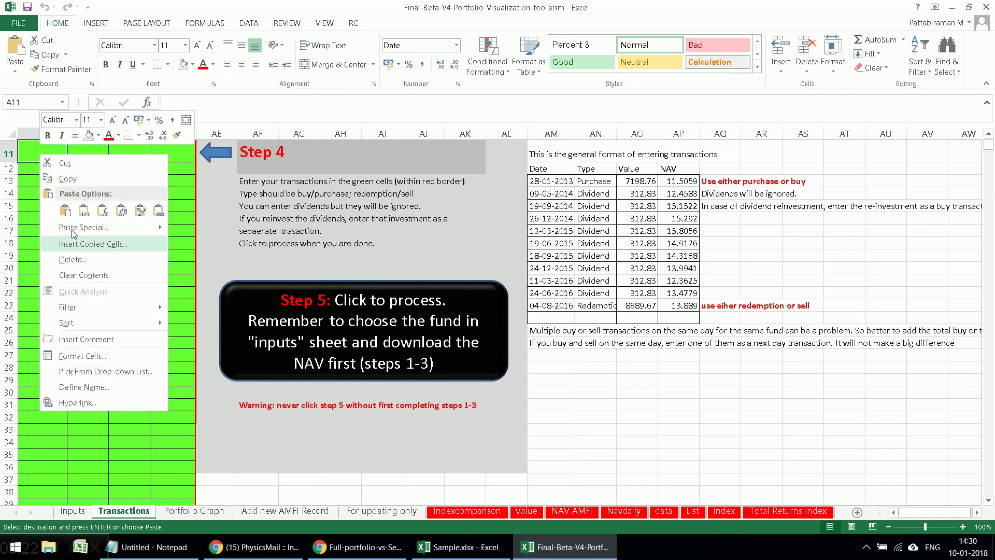
left_click(96, 227)
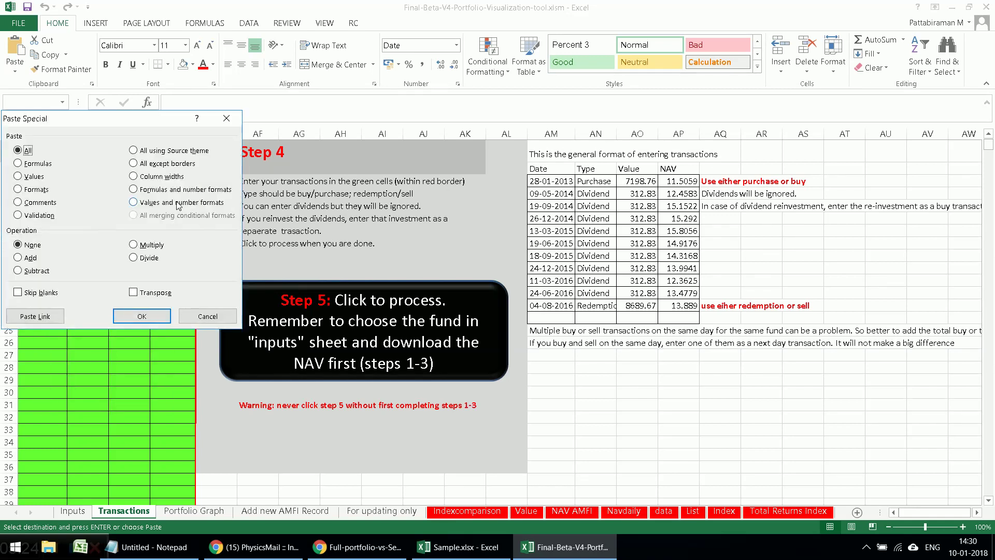
left_click(179, 203)
left_click(131, 315)
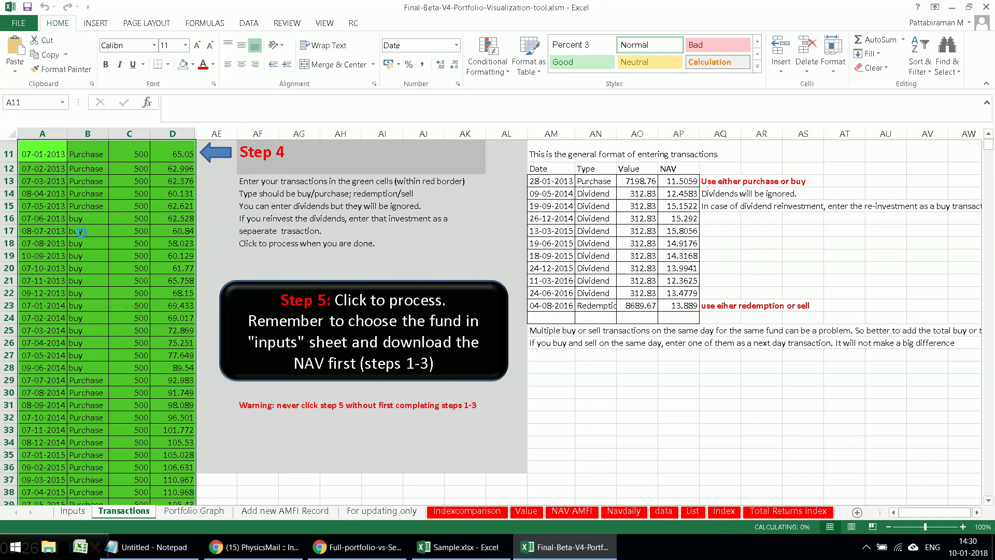
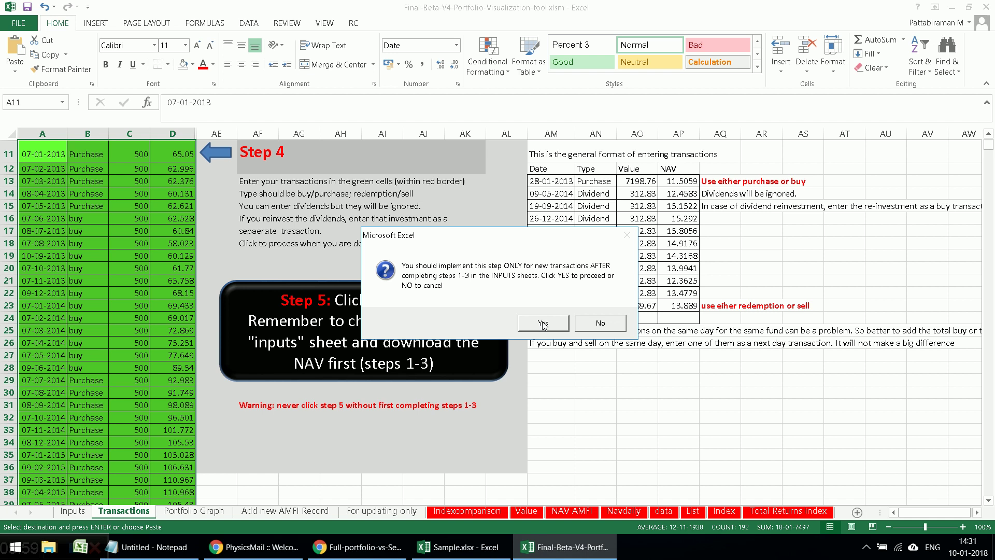
Confirm processing of the new transactions and review the Total value and Normalized Portfolio graphs.
left_click(542, 323)
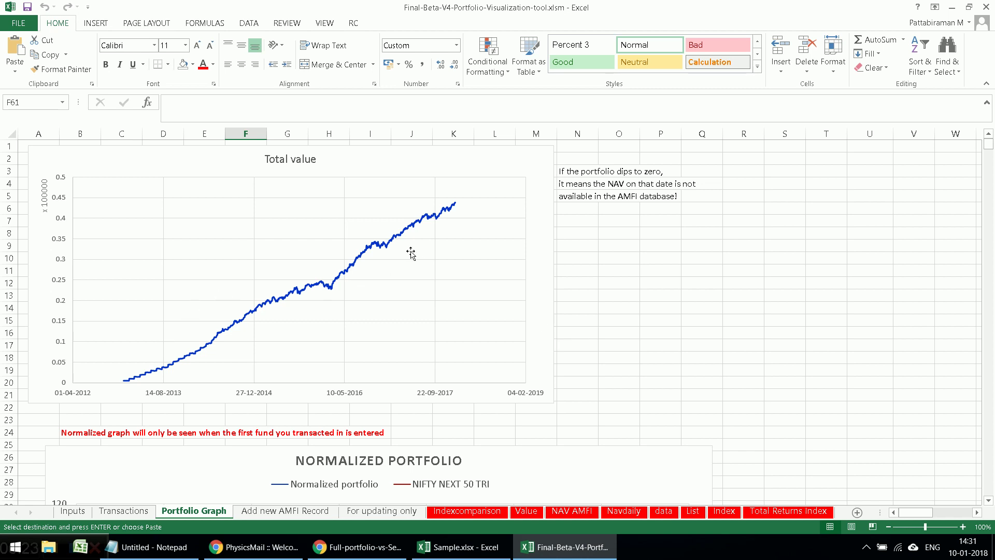
scroll(413, 311, "down", 2)
scroll(91, 283, "up", 2)
scroll(366, 382, "down", 6)
scroll(365, 383, "down", 2)
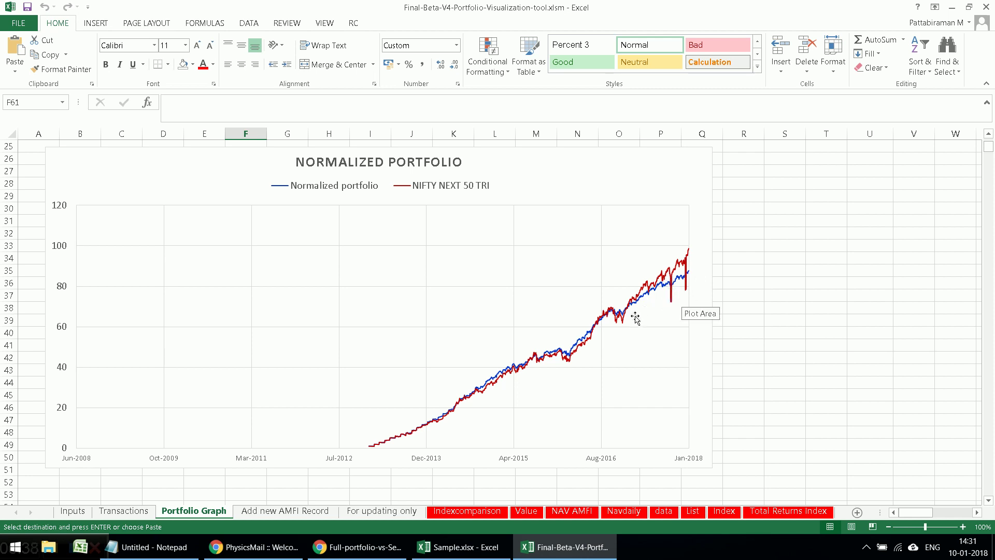
scroll(591, 231, "up", 3)
scroll(582, 215, "up", 5)
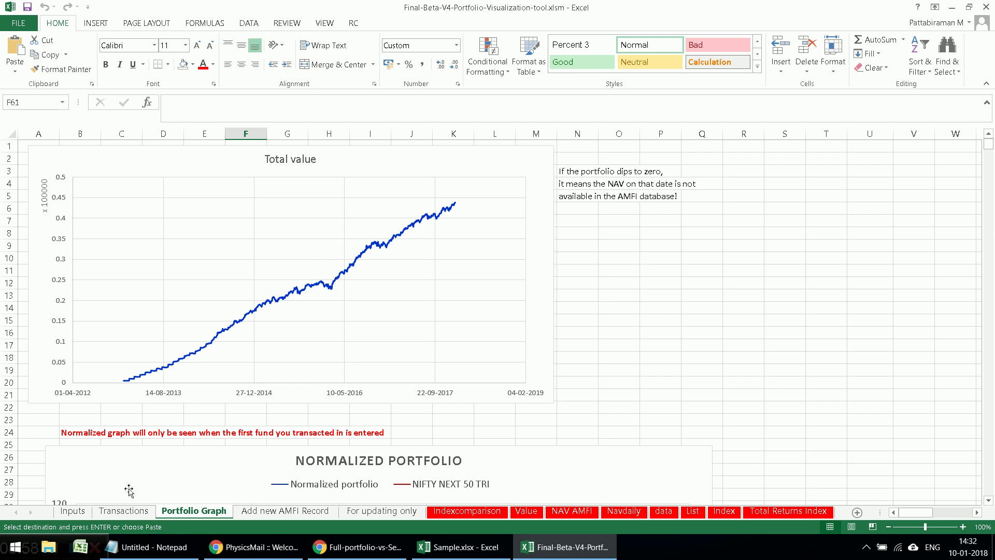
Search for the scheme "mirae asset india" on the Inputs sheet.
left_click(72, 511)
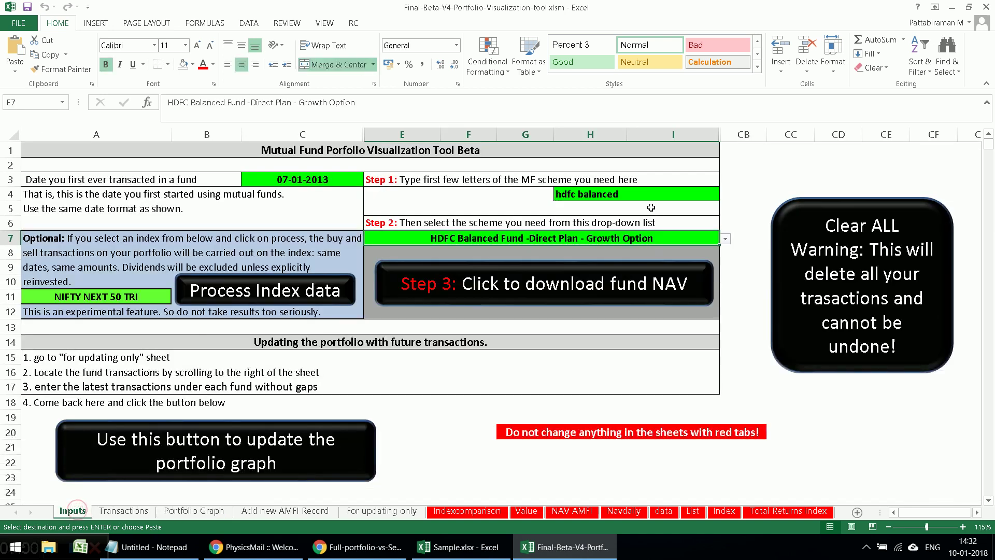
left_click(624, 195)
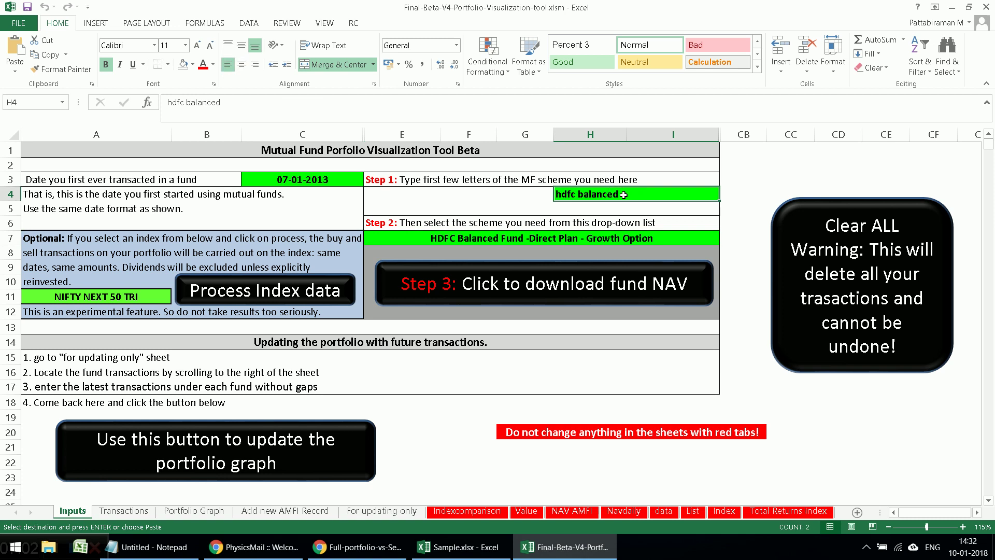
type("mir")
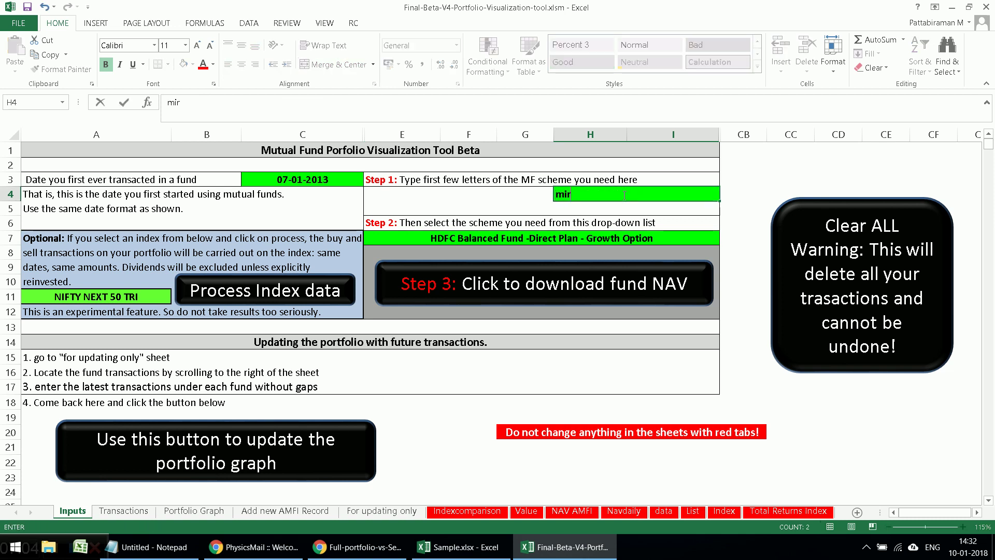
type("ae asset india")
key("Return")
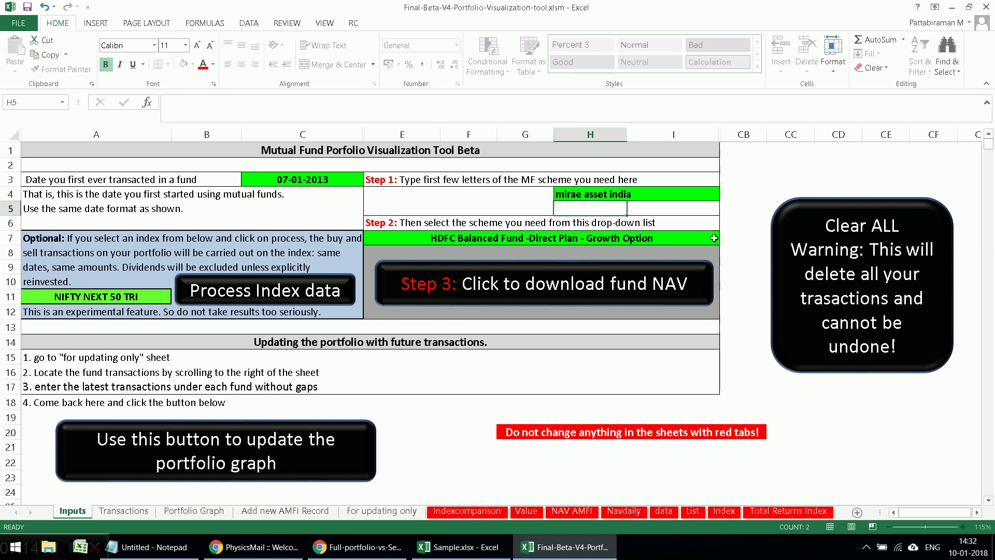
Choose the scheme Mirae Asset India Opportunities Fund - Direct Plan - Growth and download its NAV.
left_click(714, 238)
left_click(725, 238)
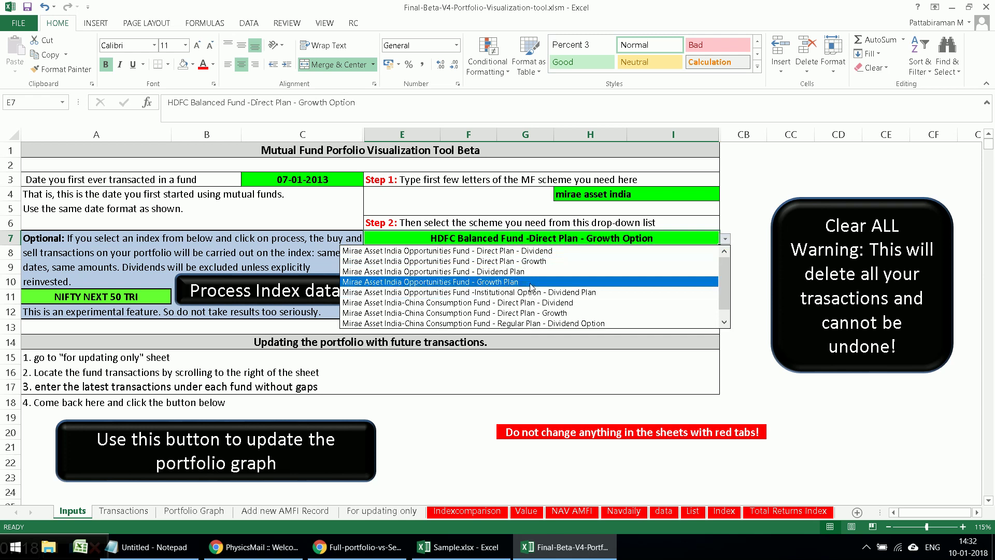
left_click(529, 262)
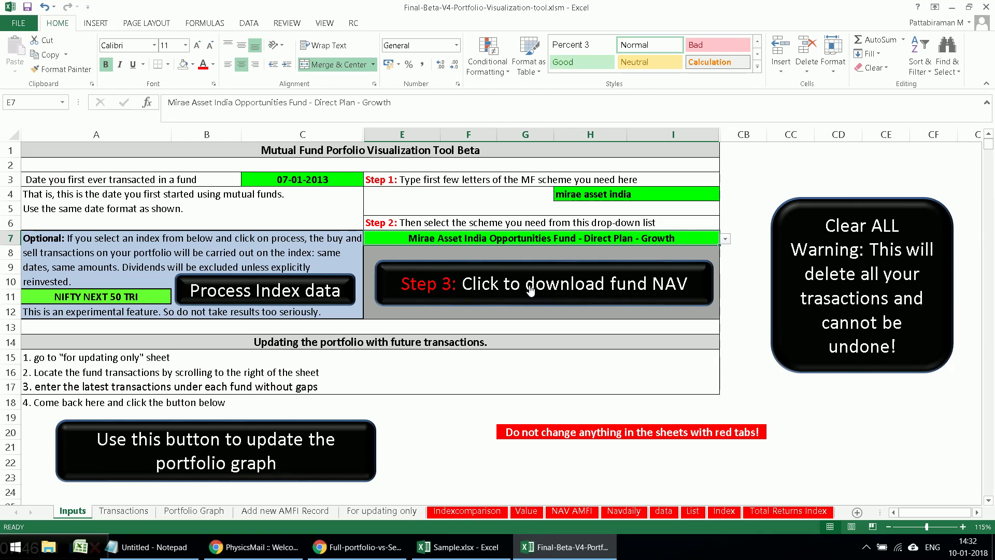
left_click(531, 290)
left_click(531, 290)
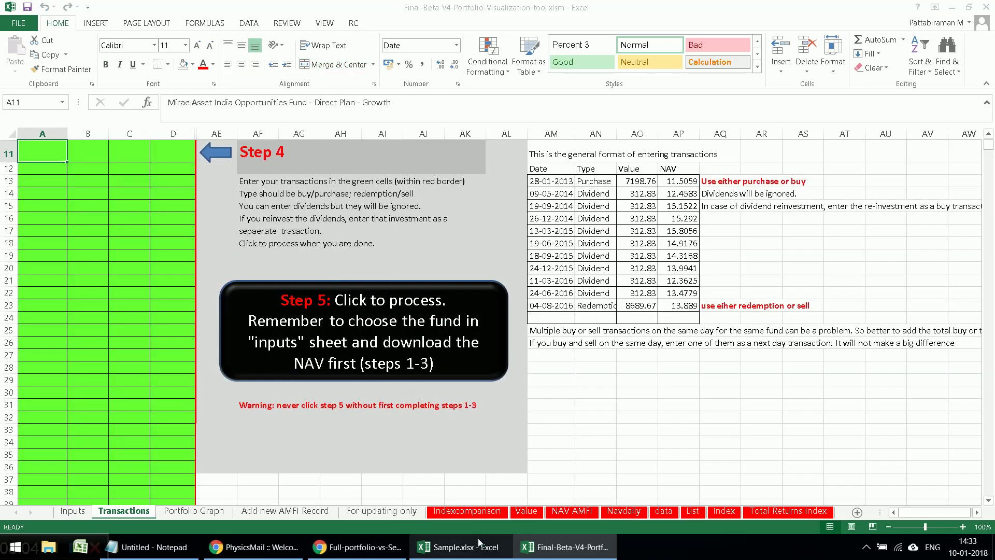
Compare the first transaction dates of both funds in Sample.xlsx with the first transaction date set on the portfolio workbook's Inputs sheet.
left_click(479, 542)
scroll(426, 330, "up", 8)
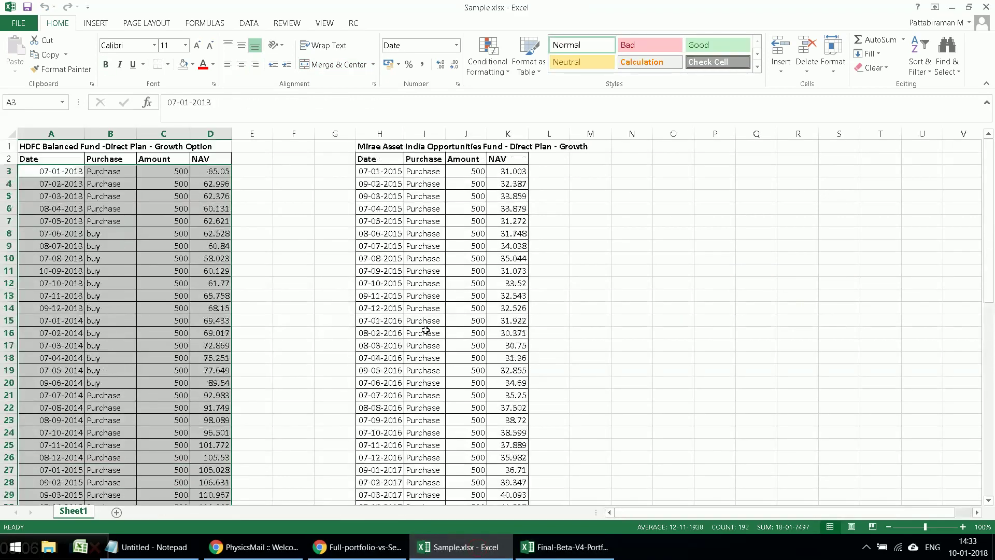
left_click(379, 171)
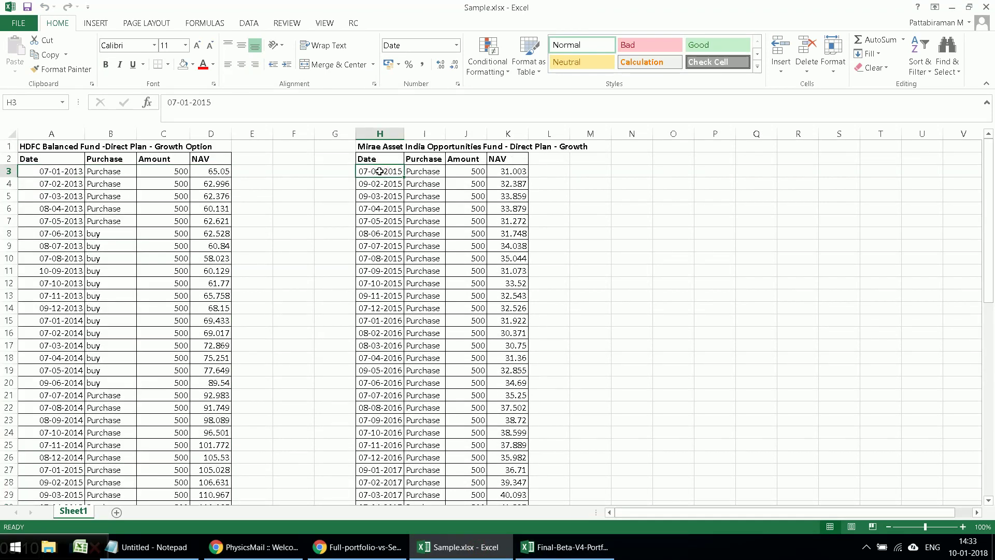
left_click(62, 173)
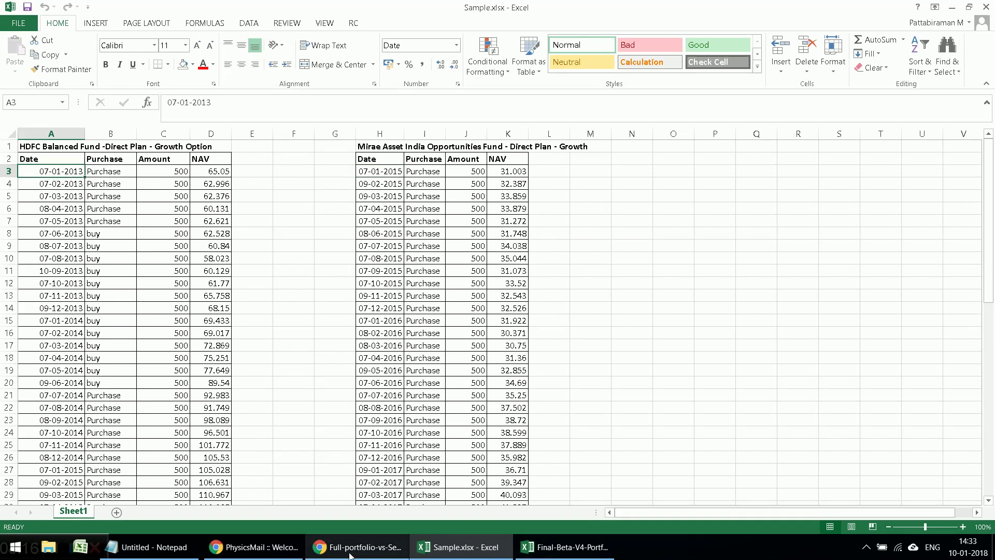
mouse_move(534, 546)
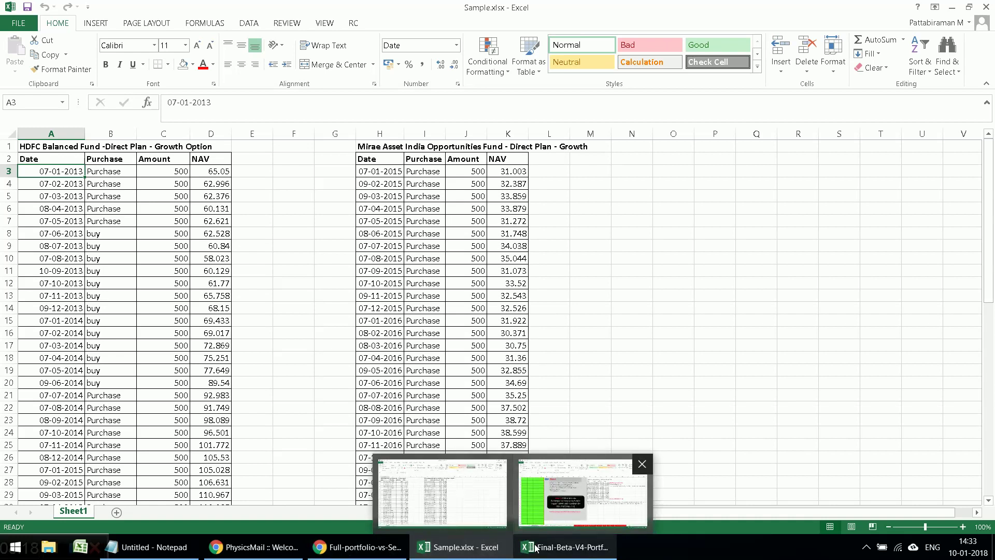
left_click(536, 548)
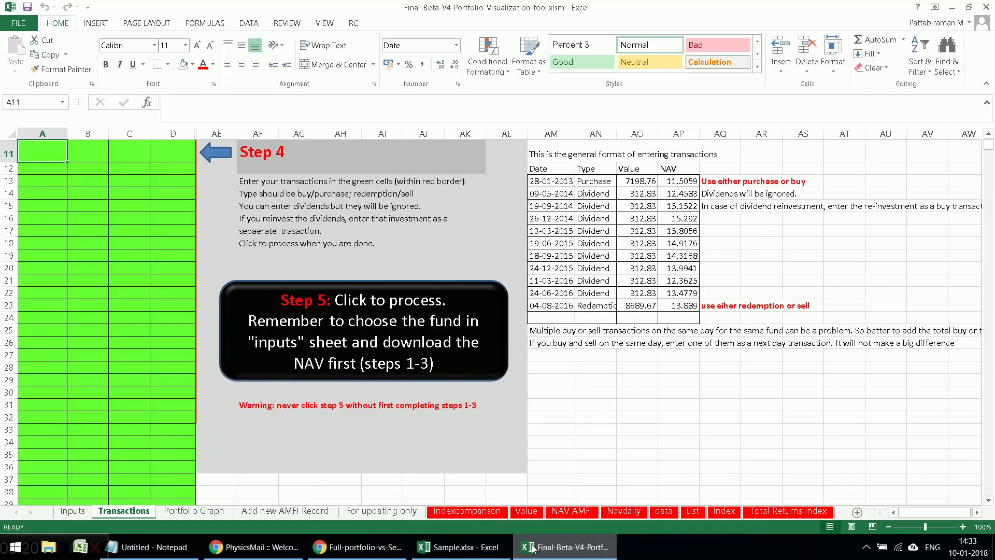
left_click(64, 512)
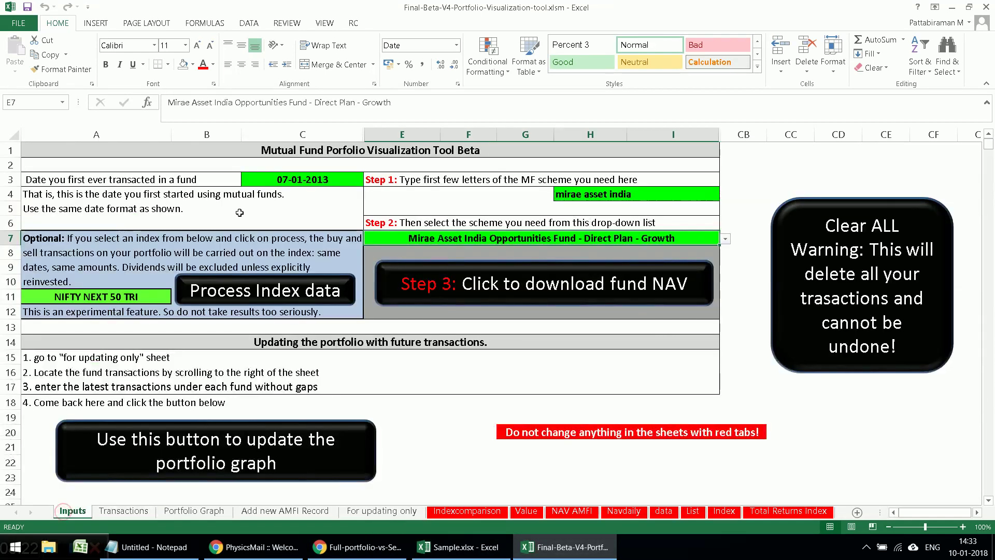
left_click(120, 510)
Copy the Mirae Asset India Opportunities Fund transactions dated 07-01-2015 to 07-12-2016 (H3:K26) from the Sample.xlsx workbook.
left_click(459, 547)
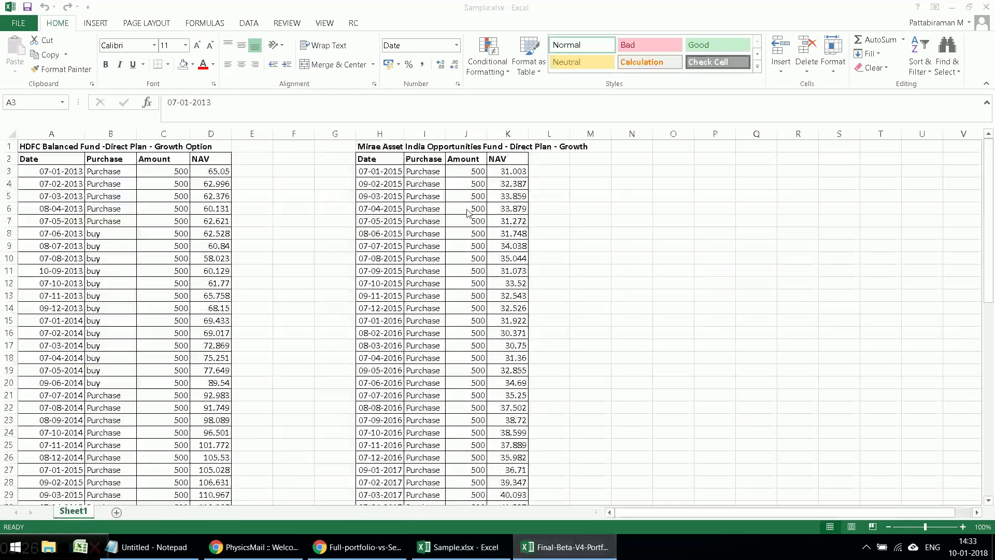
left_click(398, 176)
key("shift+Right")
key("shift+Right")
key("shift+Right")
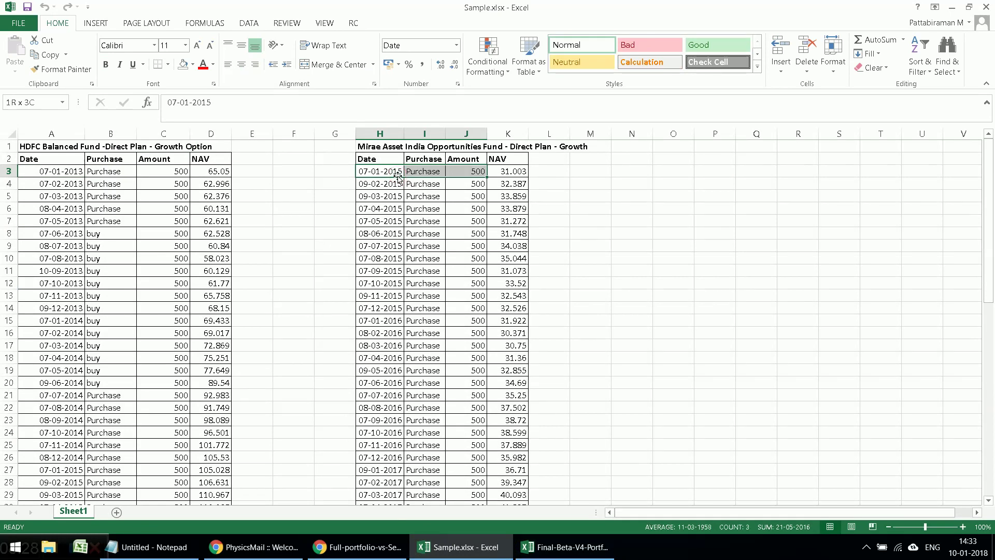
key("shift+Down")
key("shift+Down")
key("shift+Down")
key("shift+Down")
key("shift+Down")
key("shift+Down")
key("shift+Down")
key("shift+Down")
key("shift+Down")
key("shift+Down")
key("shift+Down")
key("shift+Down")
key("shift+Down")
key("shift+Down")
key("shift+Down")
key("shift+Down")
key("shift+Down")
key("shift+Down")
key("shift+Down")
key("shift+Down")
key("shift+Down")
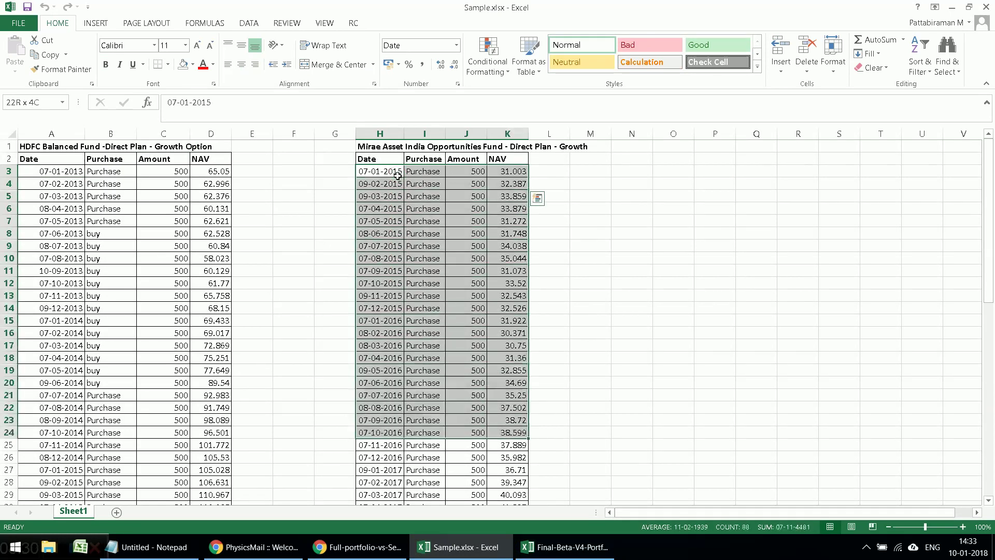
key("shift+Up")
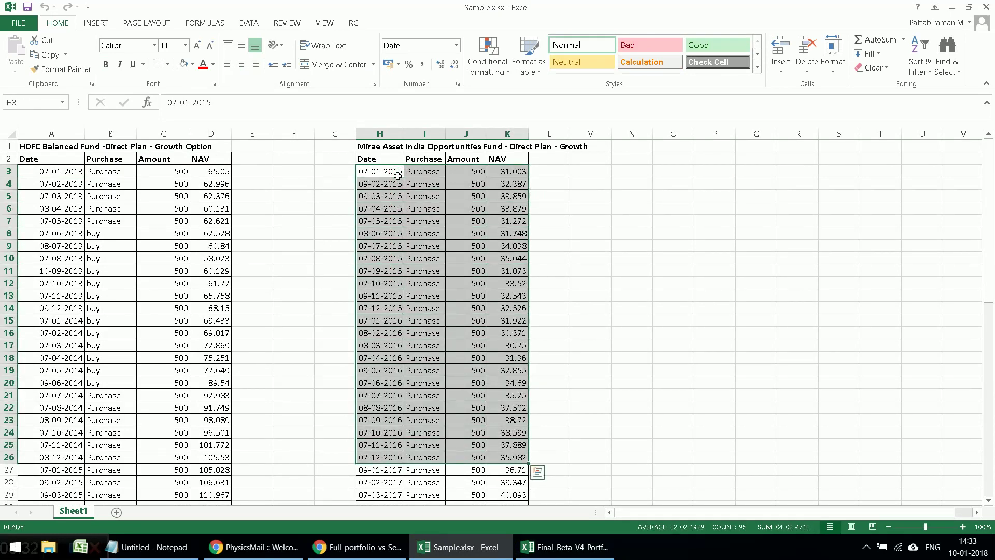
key("ctrl+c")
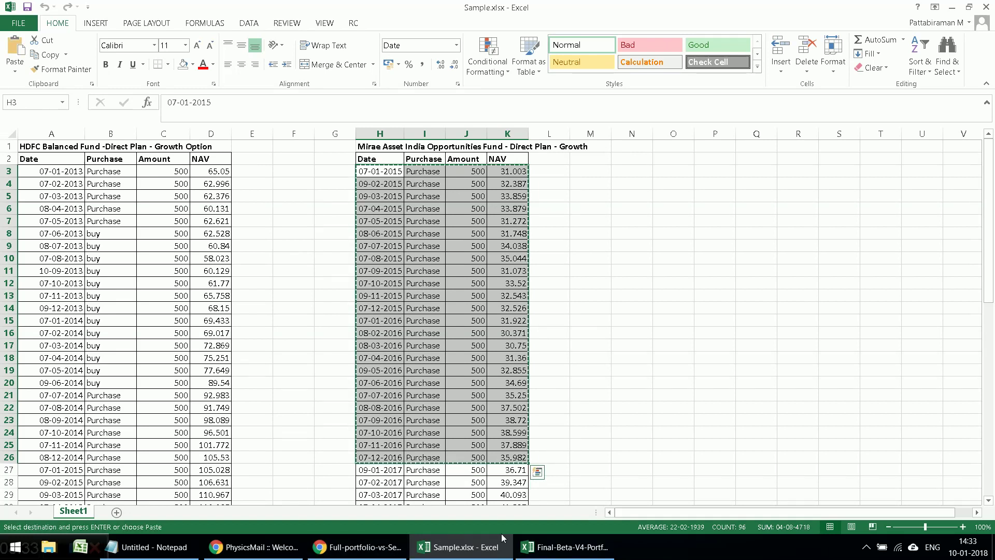
Paste the copied Mirae Asset transactions as values and number formats at A11 of the portfolio workbook's Transactions sheet.
left_click(554, 548)
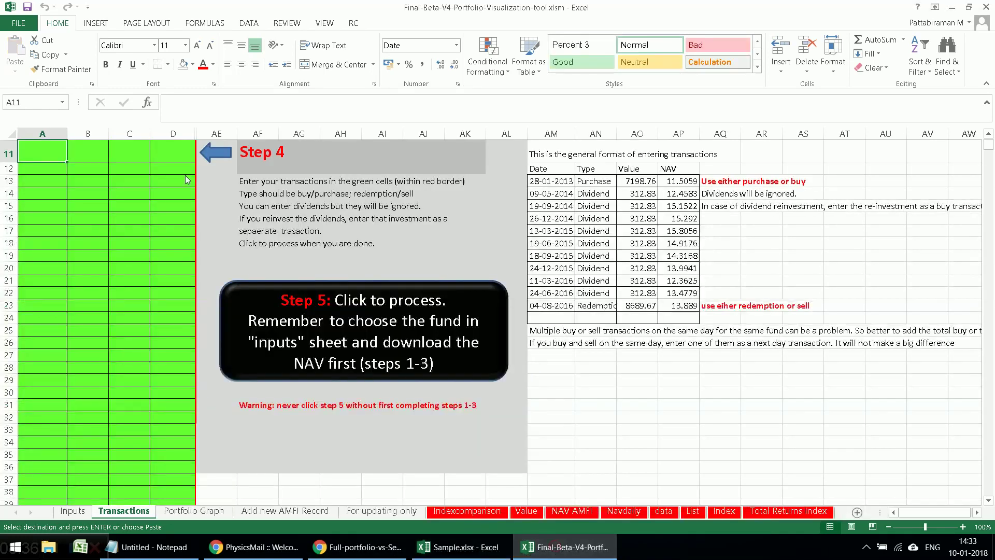
right_click(36, 151)
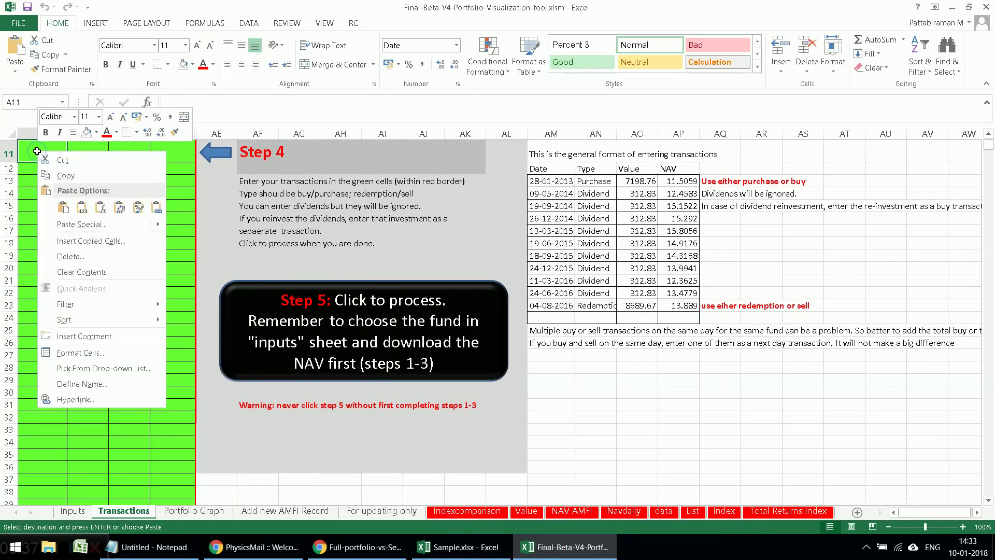
left_click(72, 224)
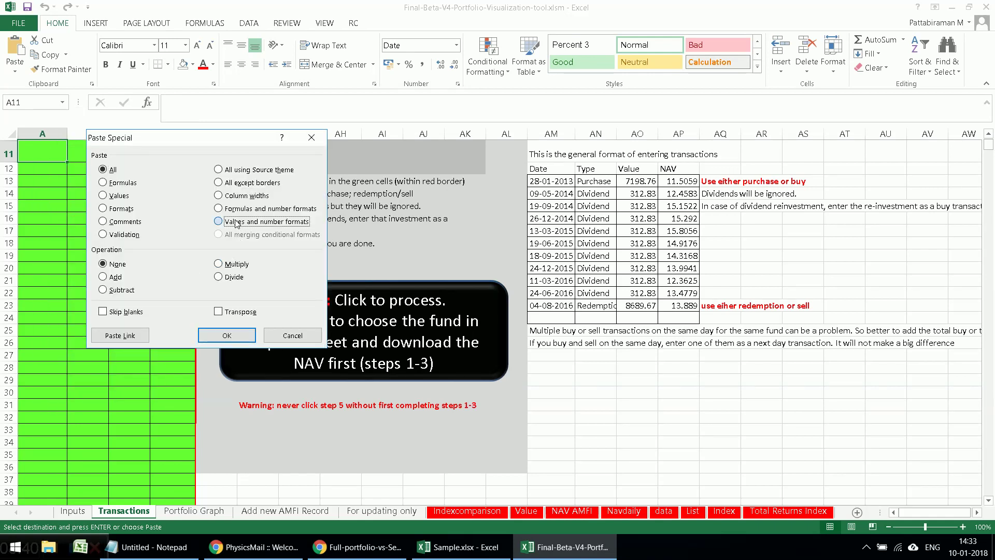
left_click(236, 224)
left_click(229, 335)
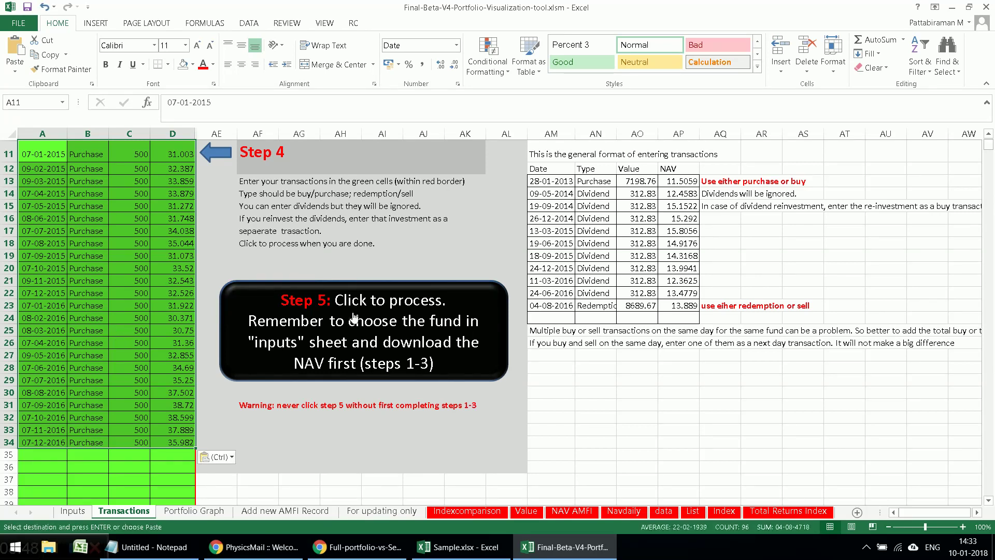
Process the Mirae Asset transactions, confirming they are new, and review the Total value and Normalized Portfolio graphs.
left_click(352, 314)
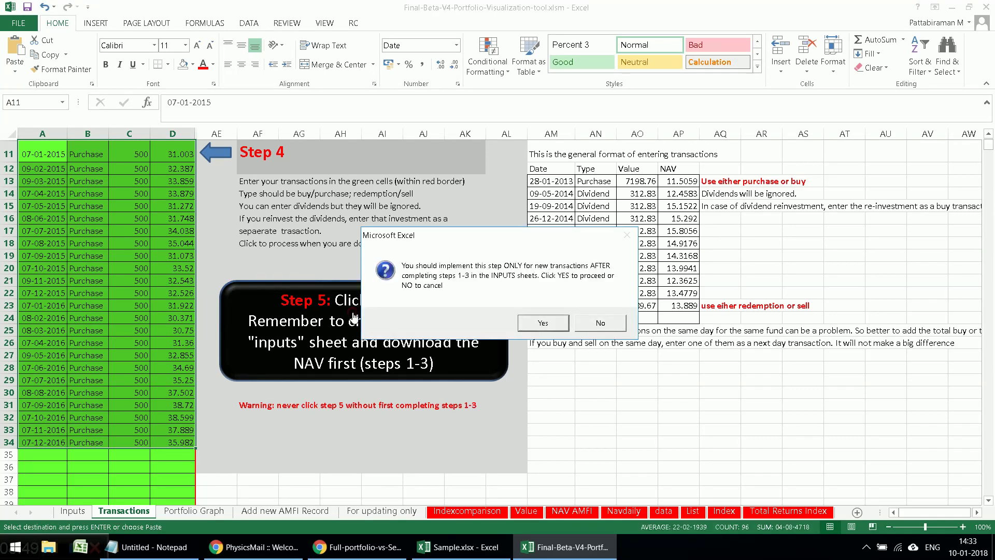
left_click(542, 323)
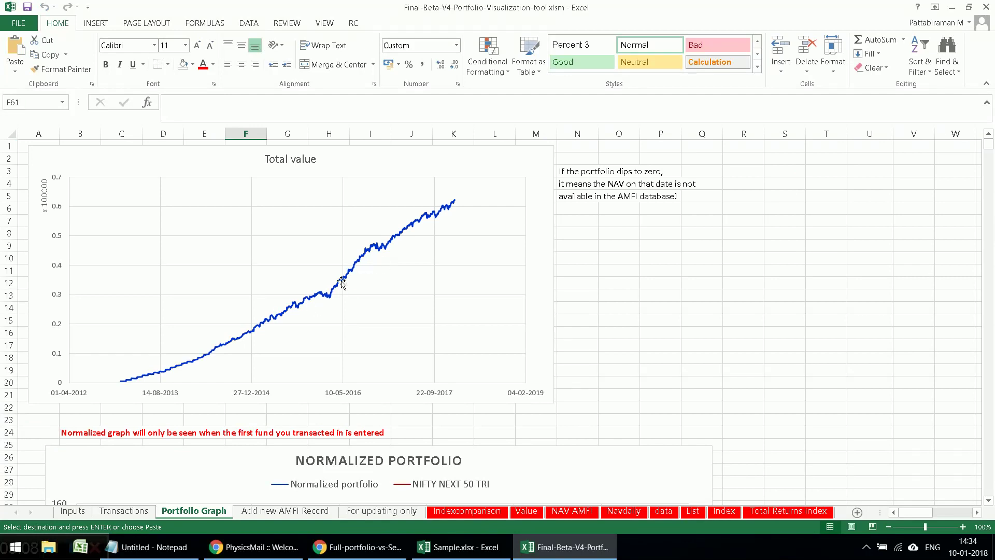
scroll(280, 283, "down", 4)
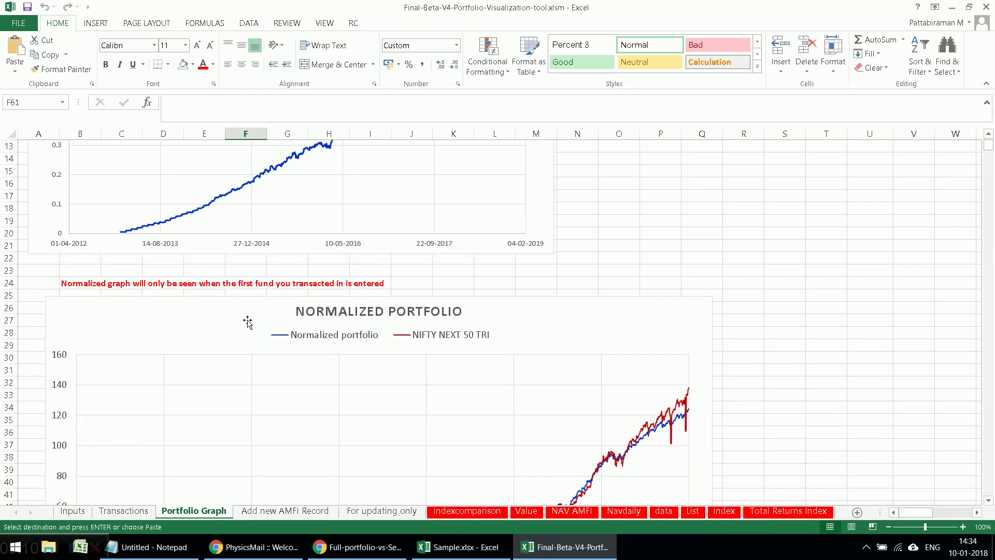
scroll(456, 394, "down", 3)
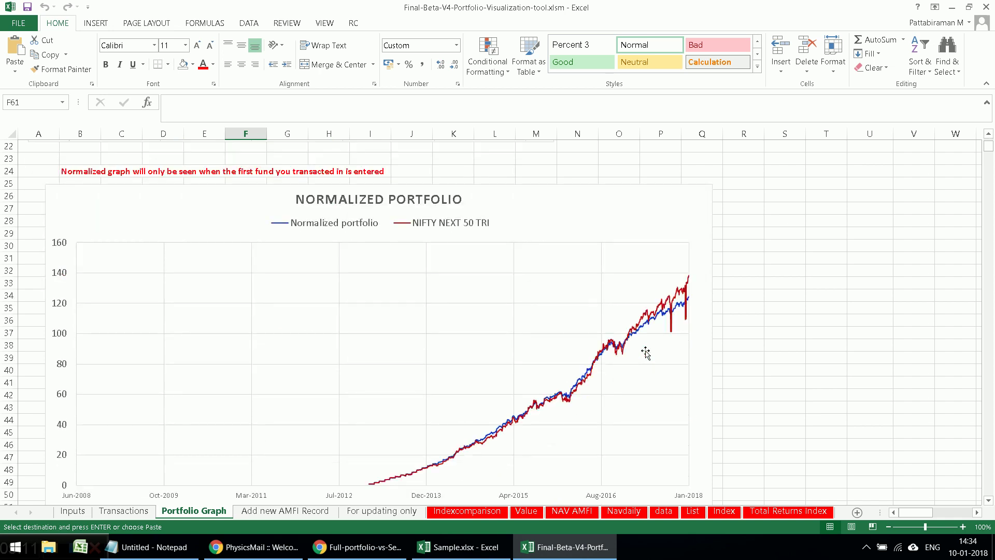
Examine the update instructions on the Inputs sheet and both funds' stored transactions on the For updating only sheet.
left_click(75, 511)
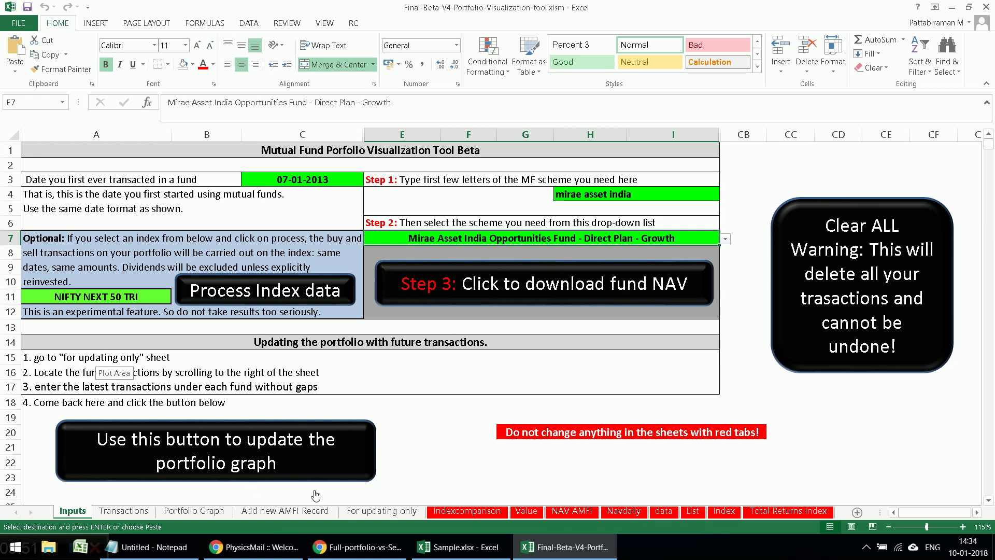
left_click(361, 511)
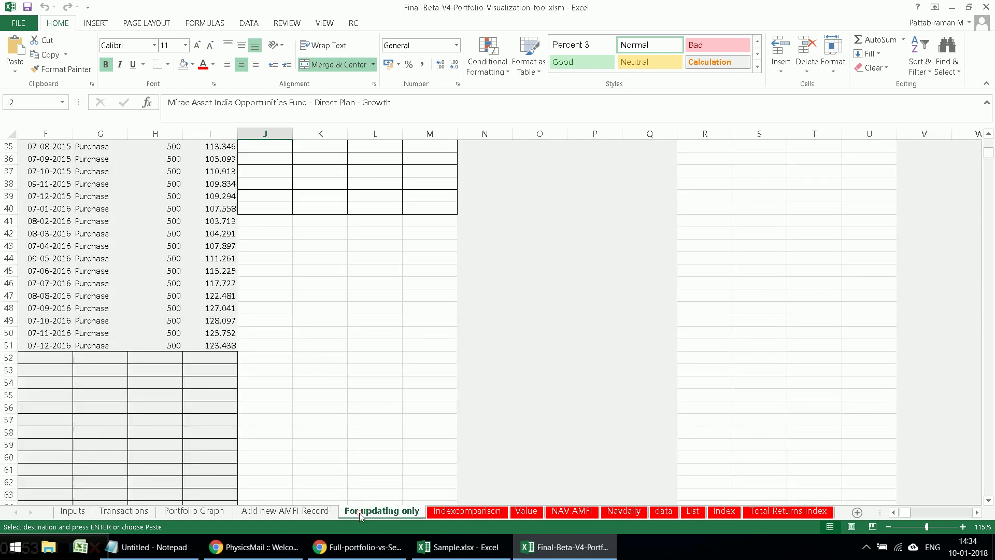
scroll(340, 442, "up", 9)
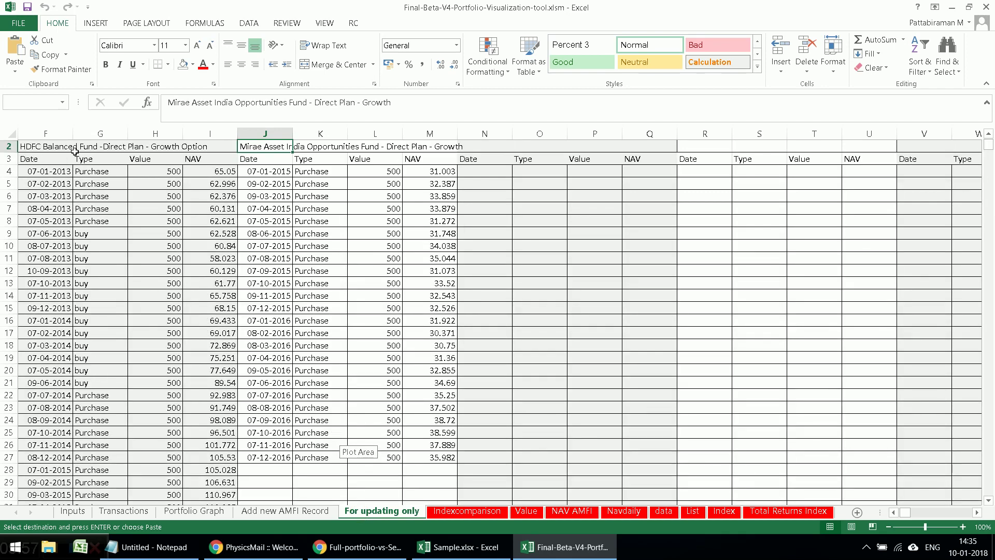
scroll(47, 182, "down", 3)
scroll(77, 247, "down", 7)
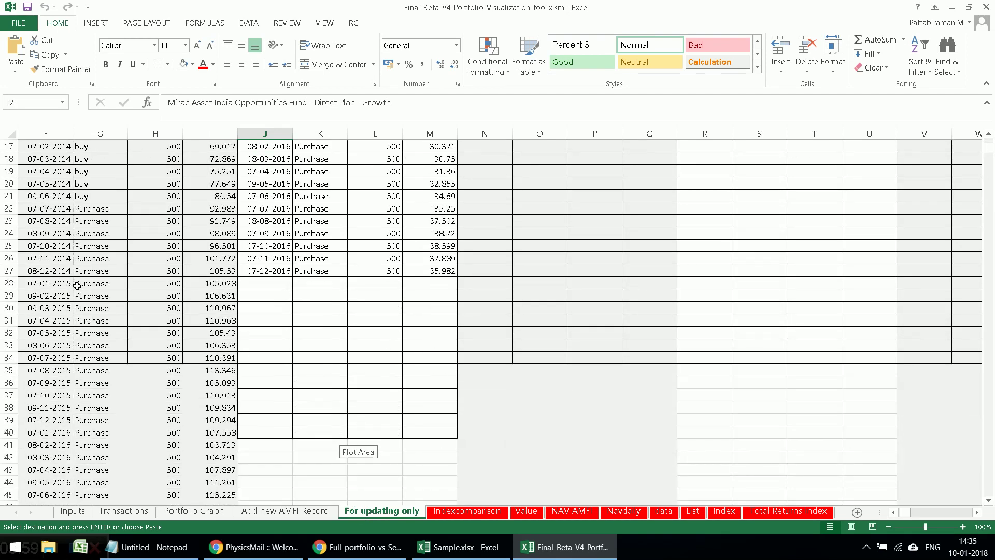
scroll(80, 338, "up", 7)
scroll(246, 286, "up", 3)
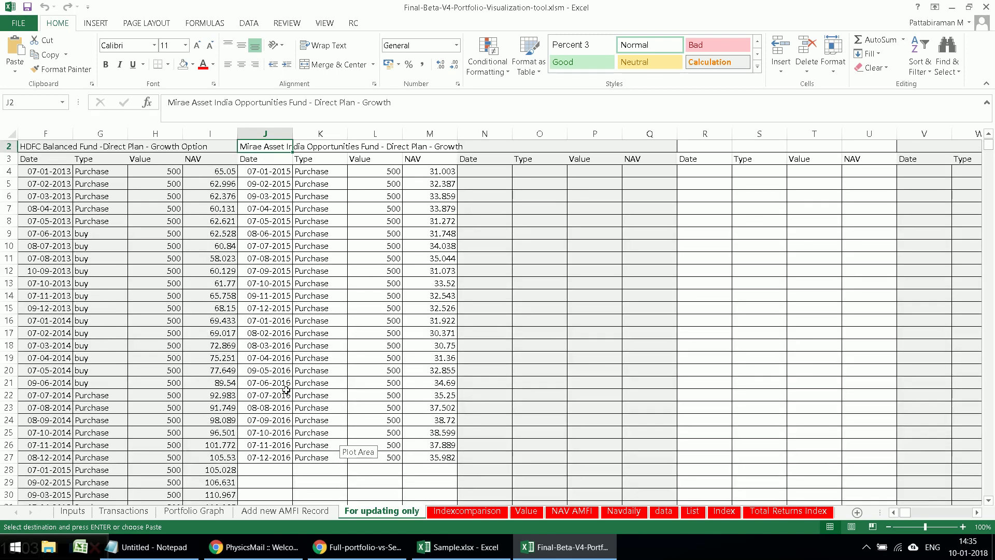
scroll(286, 390, "down", 10)
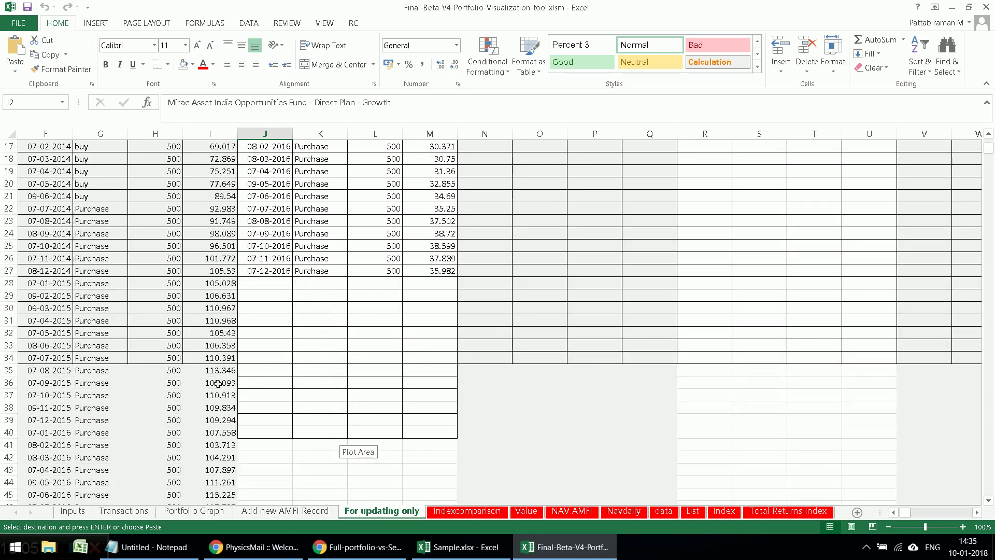
Copy the HDFC Balanced Fund transactions dated 09-01-2017 to 08-01-2018 (A51:D63) from Sample.xlsx to F52 of the For updating only sheet.
left_click(48, 392)
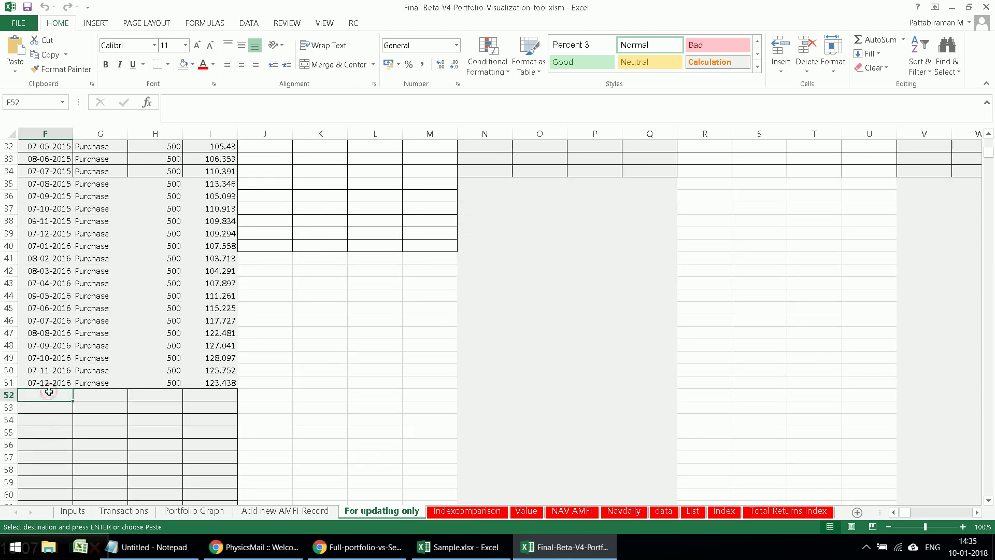
left_click(437, 547)
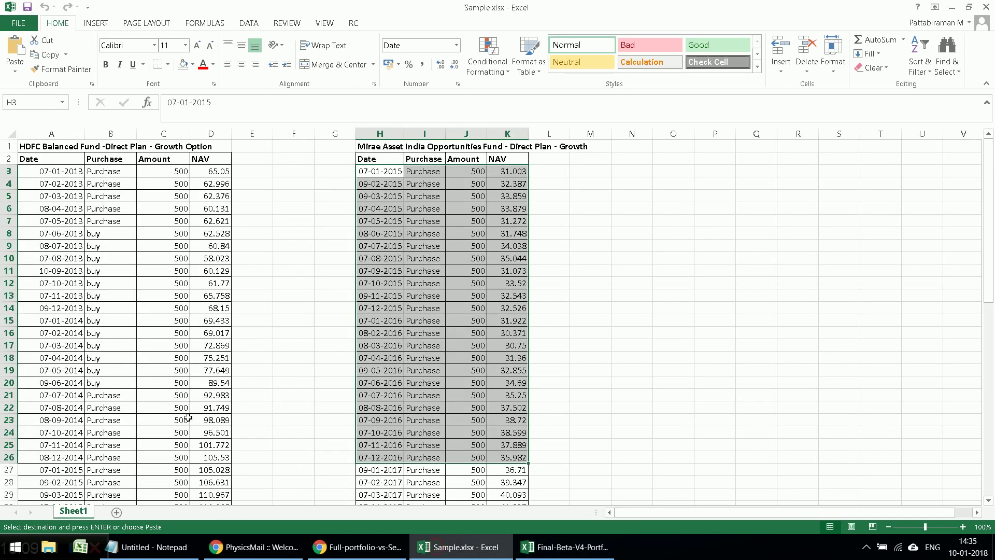
scroll(140, 369, "down", 10)
scroll(138, 371, "down", 2)
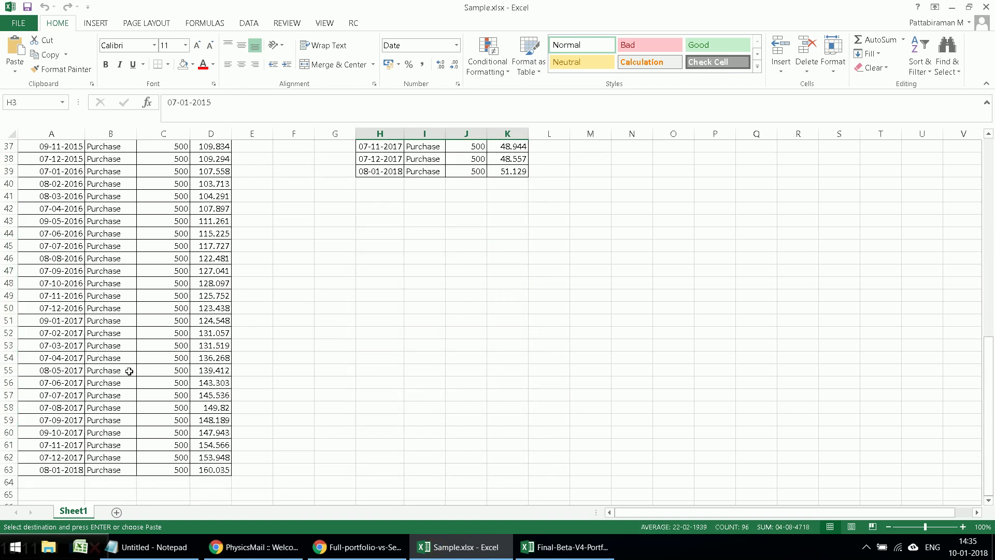
left_click(42, 321)
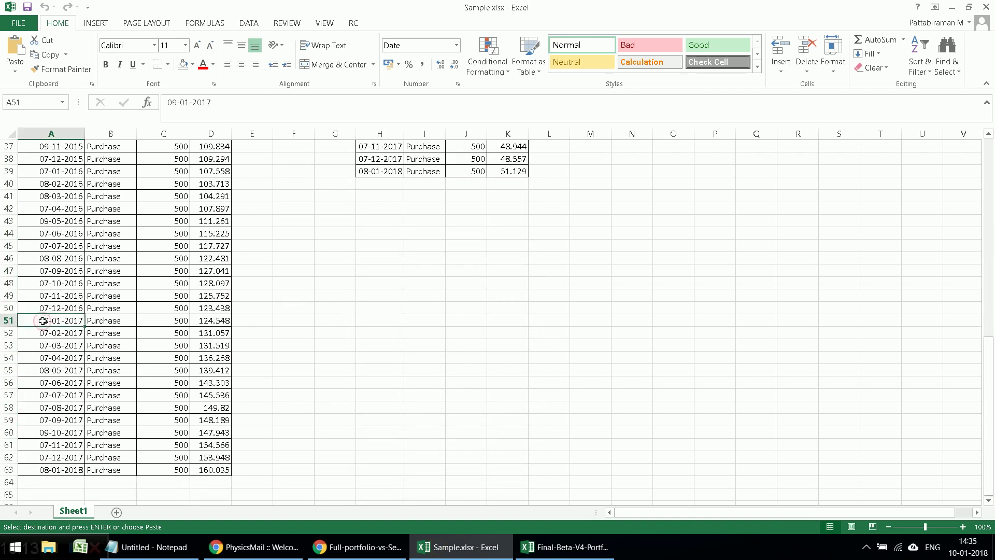
key("shift+Right")
key("shift+Right")
key("shift+Right")
key("shift+Down")
key("shift+Down")
key("shift+Down")
key("shift+Down")
key("shift+Down")
key("shift+Down")
key("shift+Down")
key("shift+Down")
key("shift+Down")
key("shift+Down")
key("shift+Down")
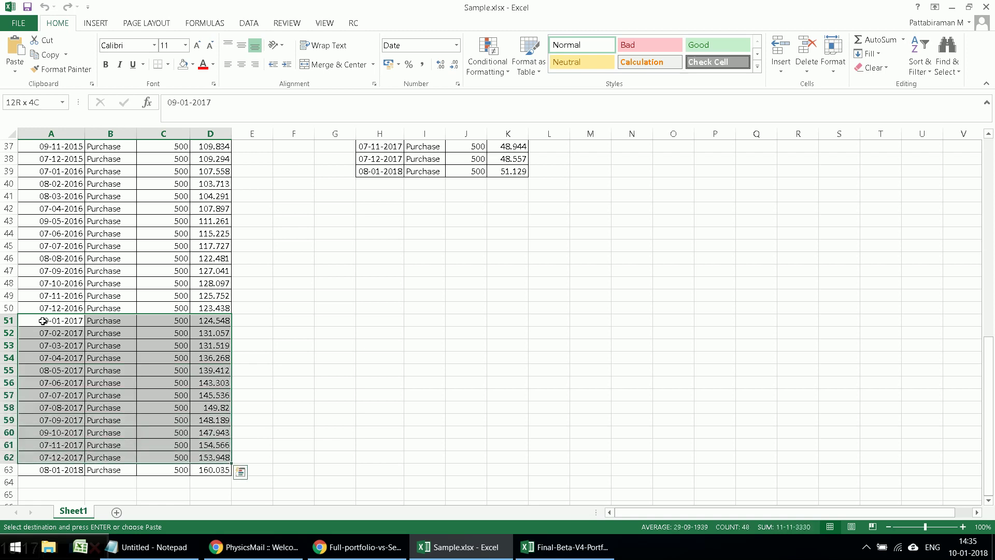
key("shift+Down")
key("ctrl+c")
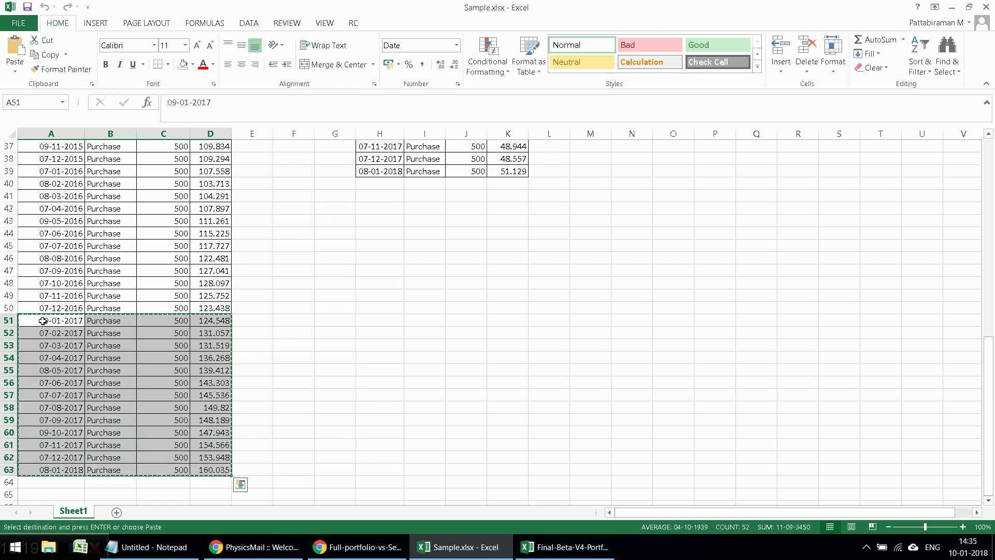
left_click(568, 547)
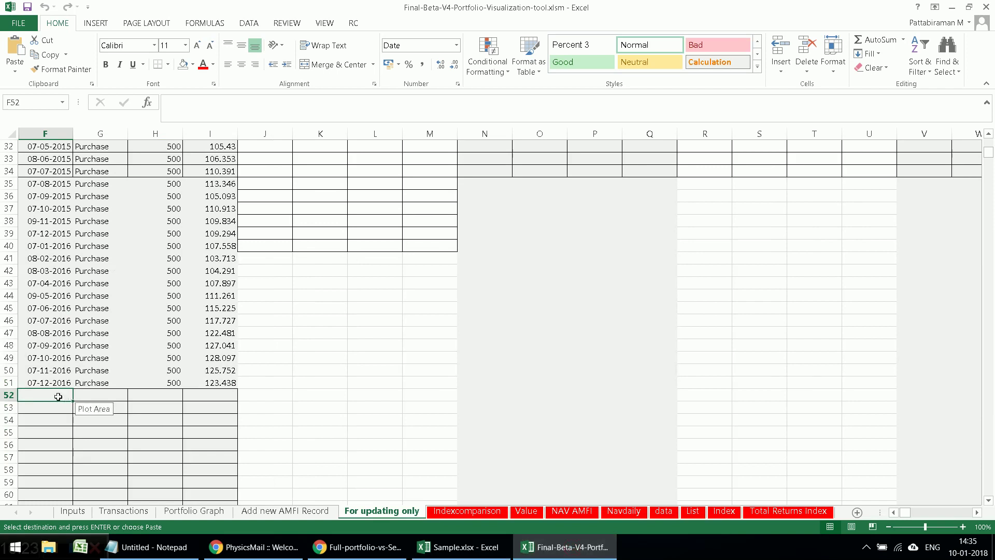
key("Return")
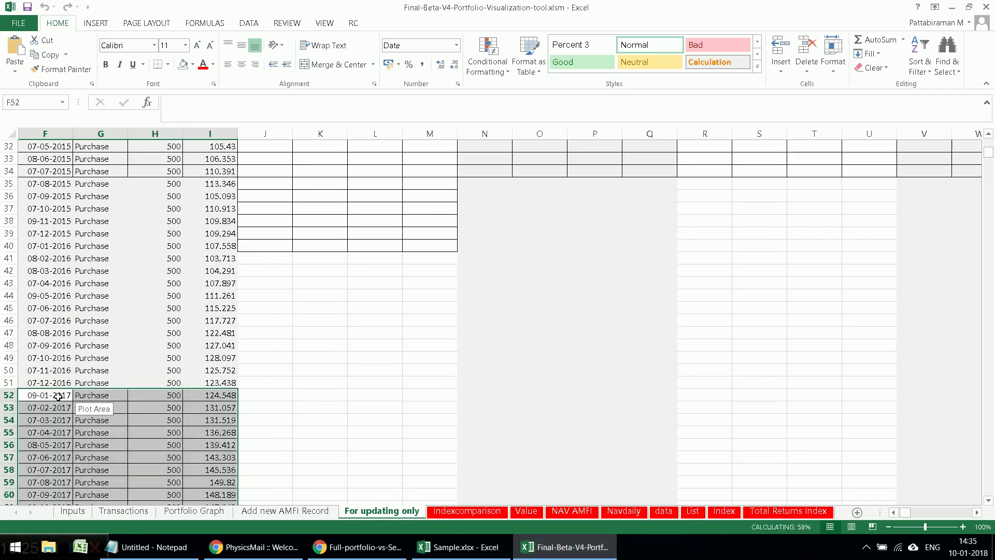
Copy the Mirae Asset India Opportunities Fund transactions dated 09-01-2017 to 08-01-2018 (H27:K39) from the Sample.xlsx workbook.
left_click(459, 546)
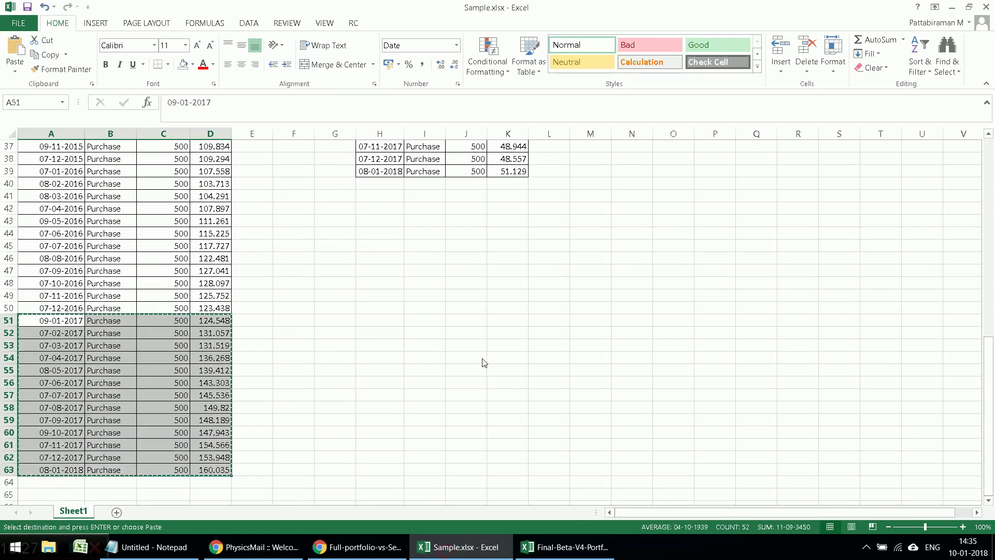
scroll(427, 244, "up", 7)
left_click(370, 319)
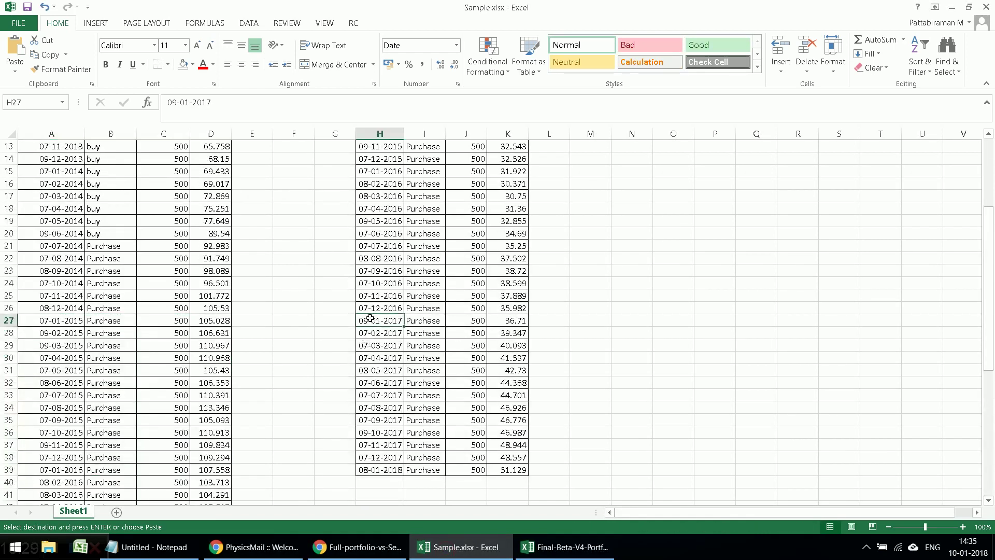
key("shift+Right")
key("shift+Right")
key("shift+Right")
key("shift+Down")
key("shift+Down")
key("shift+Down")
key("shift+Down")
key("shift+Down")
key("shift+Down")
key("shift+Down")
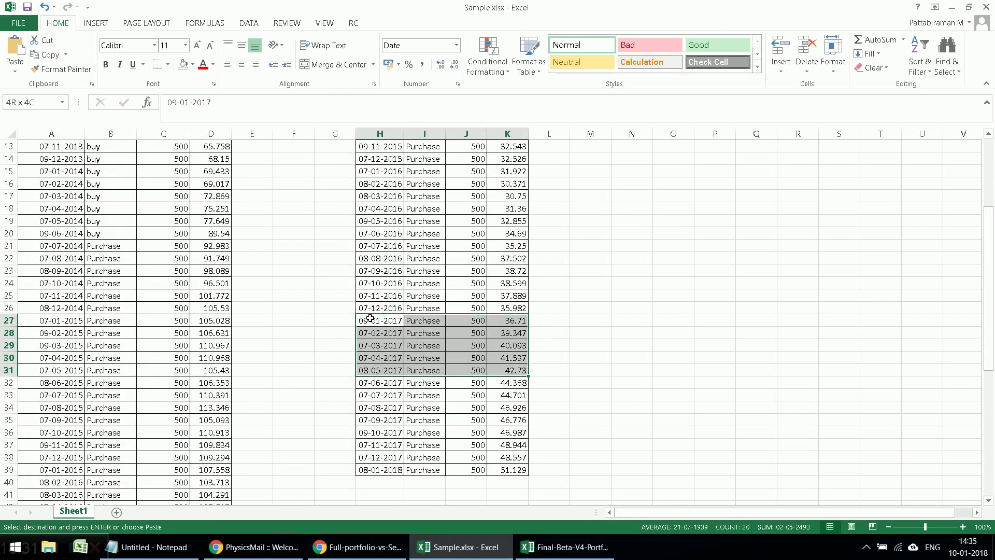
key("shift+Down")
key("shift+Down")
key("shift+Down")
key("shift+Down")
key("shift+Down")
key("ctrl+c")
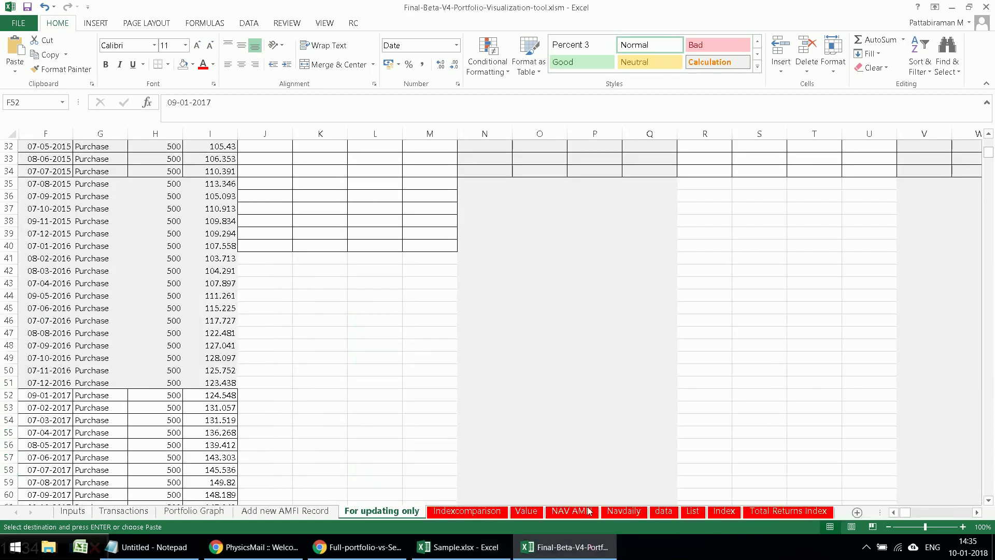
Paste the copied Mirae Asset transactions at J28 of the portfolio workbook's For updating only sheet, directly below the fund's existing entries.
left_click(594, 549)
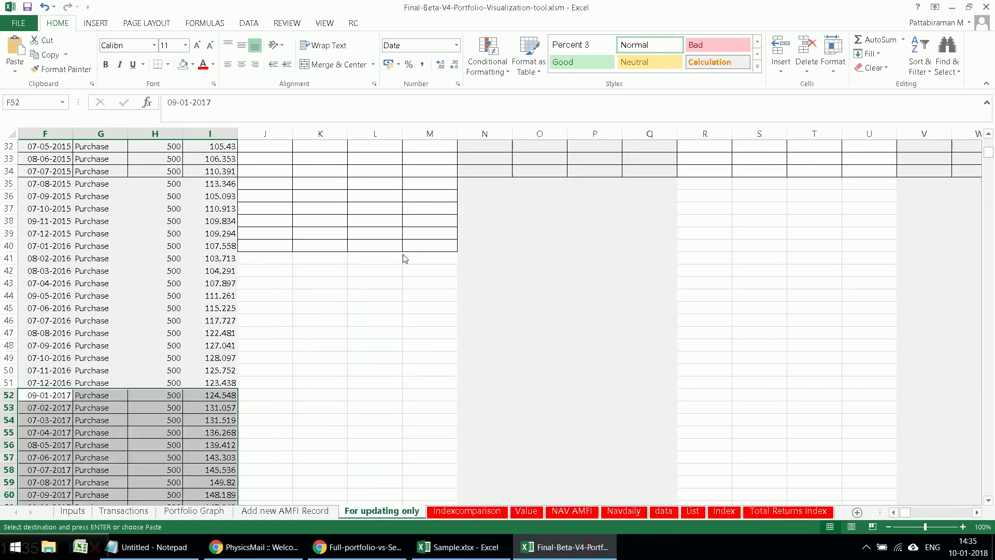
scroll(318, 269, "up", 2)
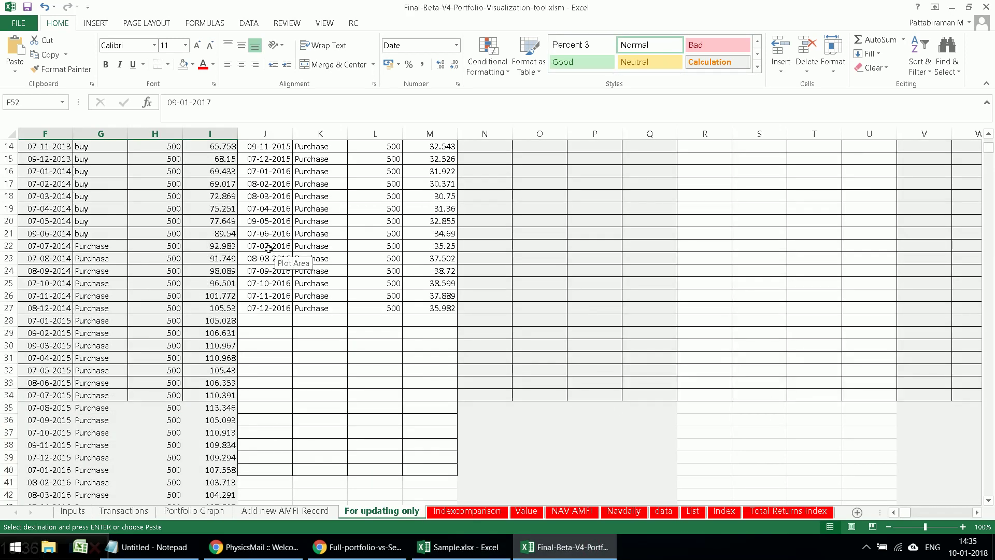
left_click(269, 323)
key("ctrl+v")
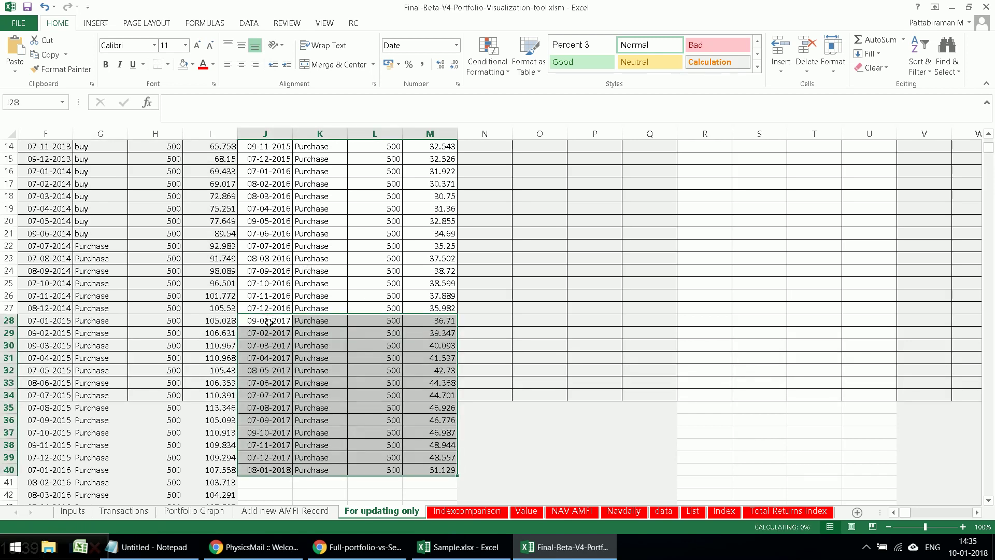
scroll(264, 329, "down", 3)
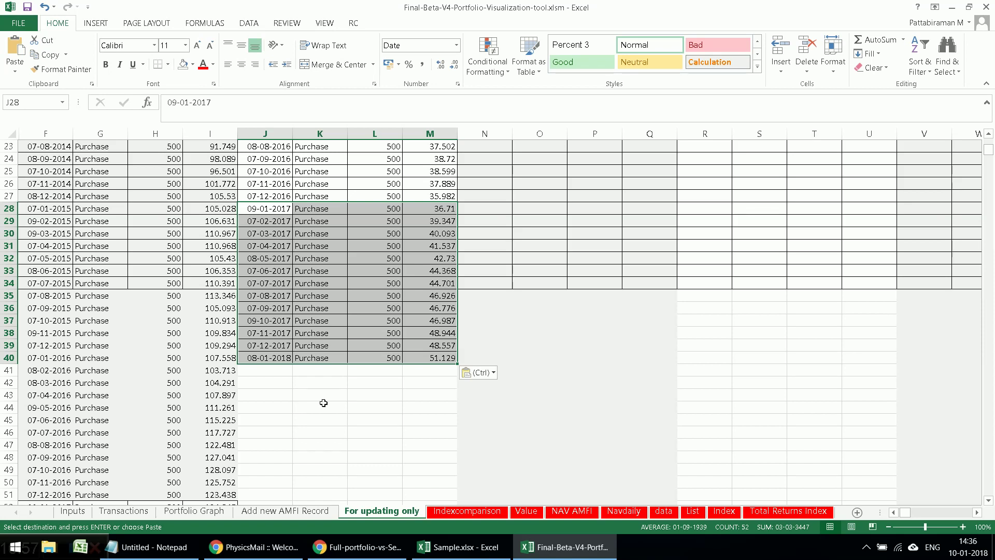
left_click(289, 407)
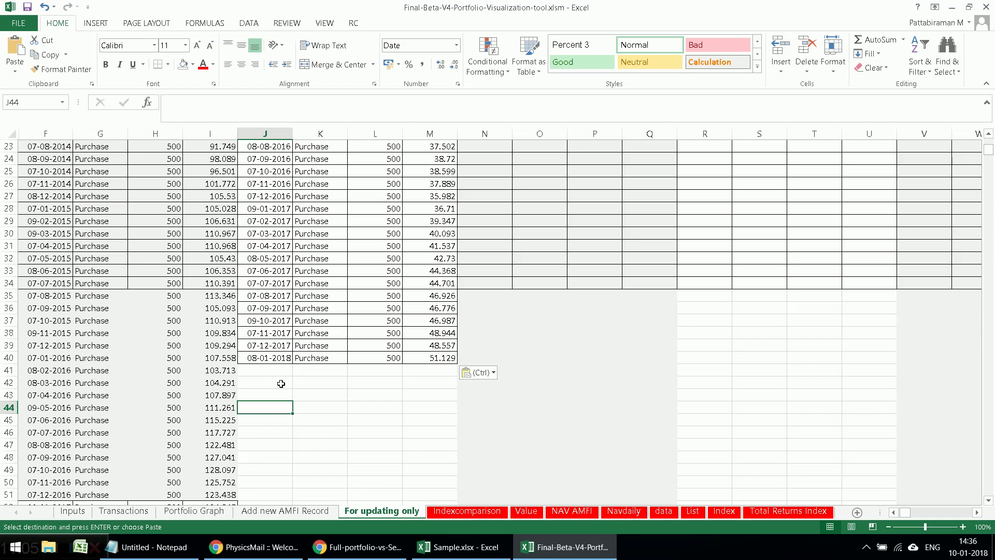
Update the portfolio graph from the Inputs sheet and review the Total value and Normalized Portfolio charts.
left_click(75, 514)
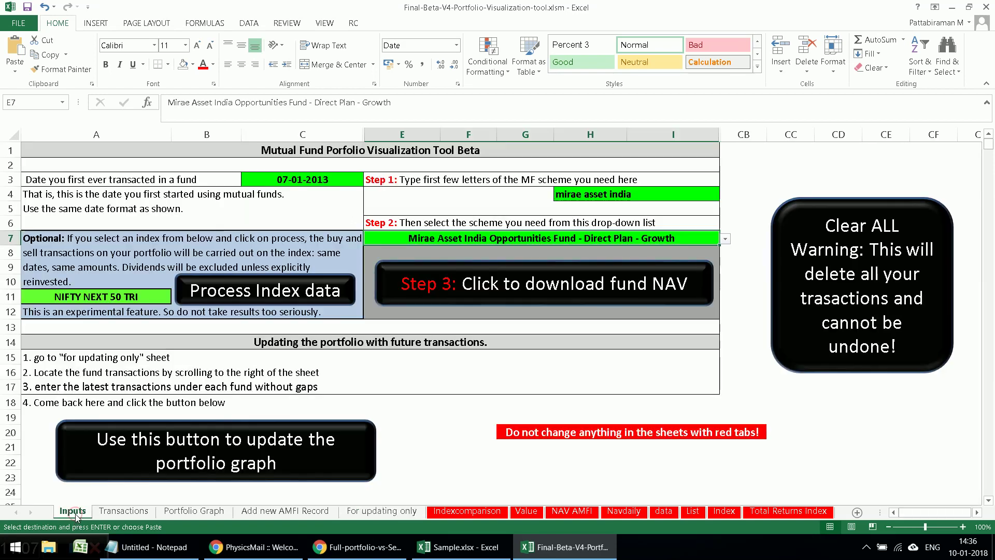
left_click(137, 465)
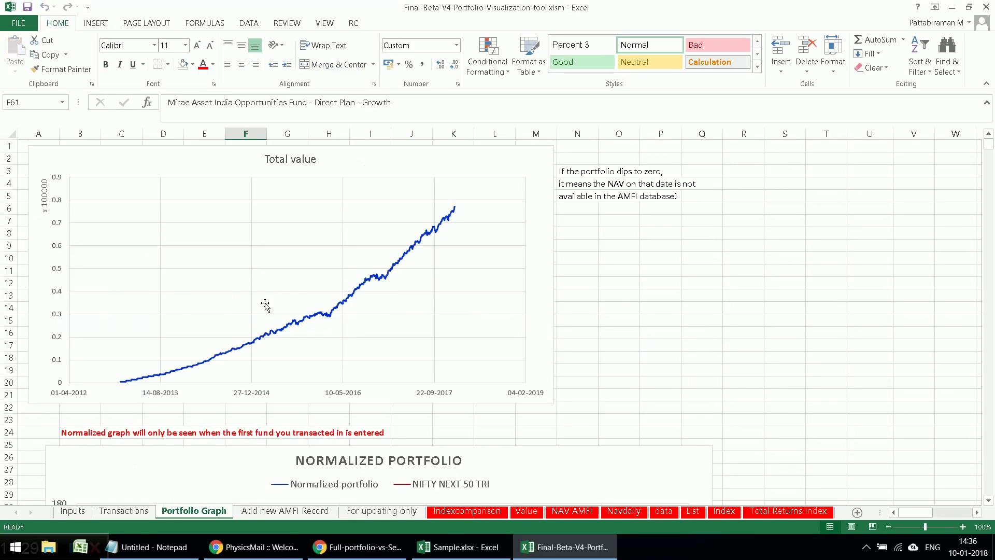
scroll(464, 335, "down", 7)
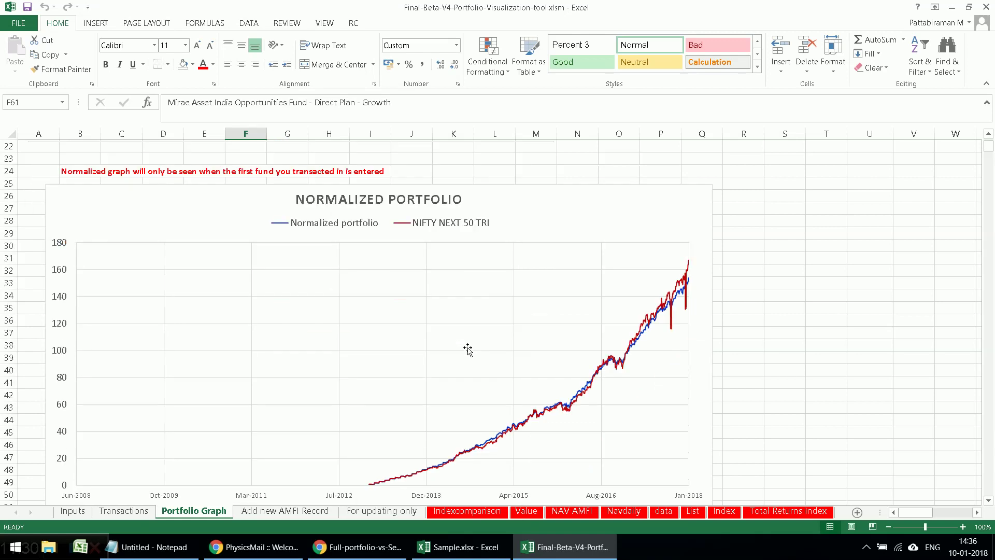
scroll(462, 349, "down", 1)
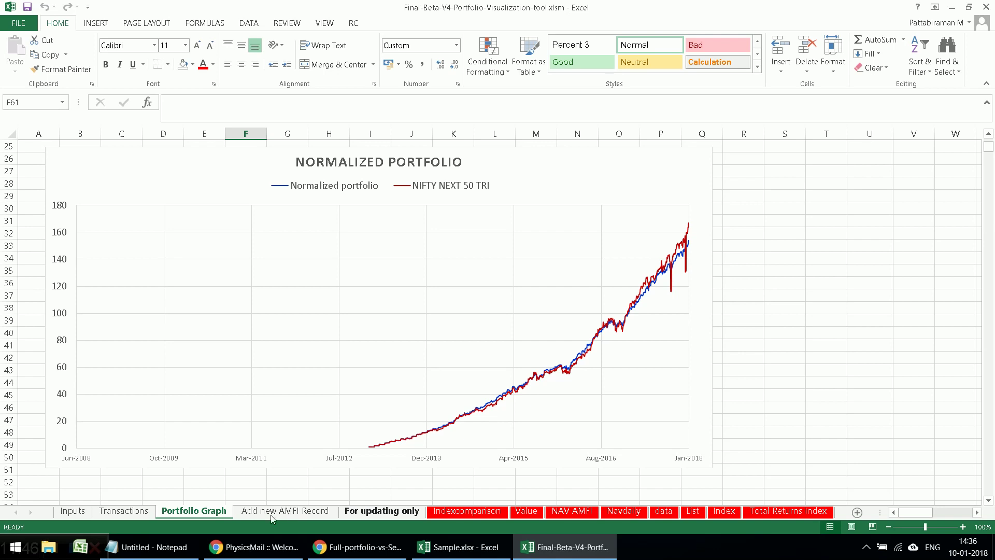
Examine the Add new AMFI Record sheet's steps for adding a missing fund to the database, and return to the Inputs sheet.
left_click(82, 513)
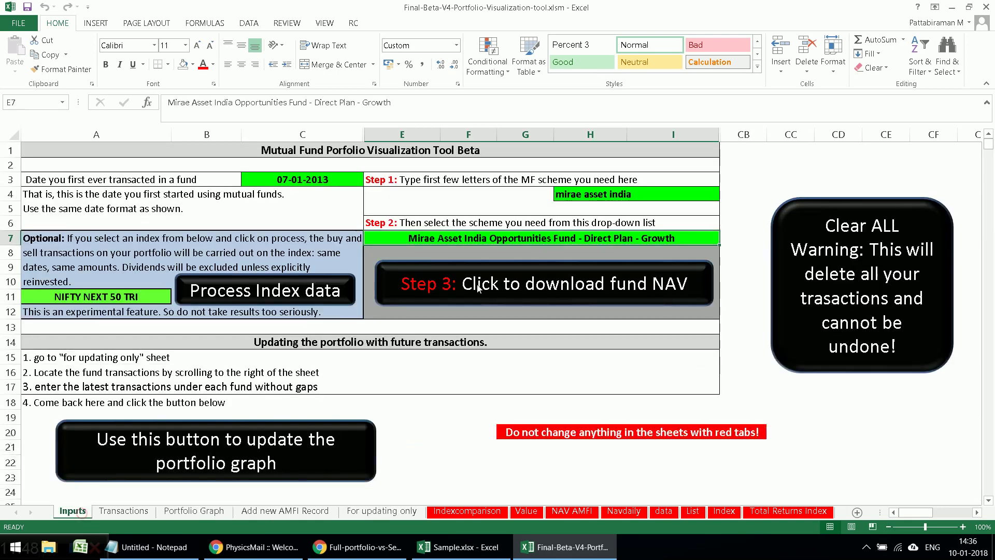
left_click(286, 512)
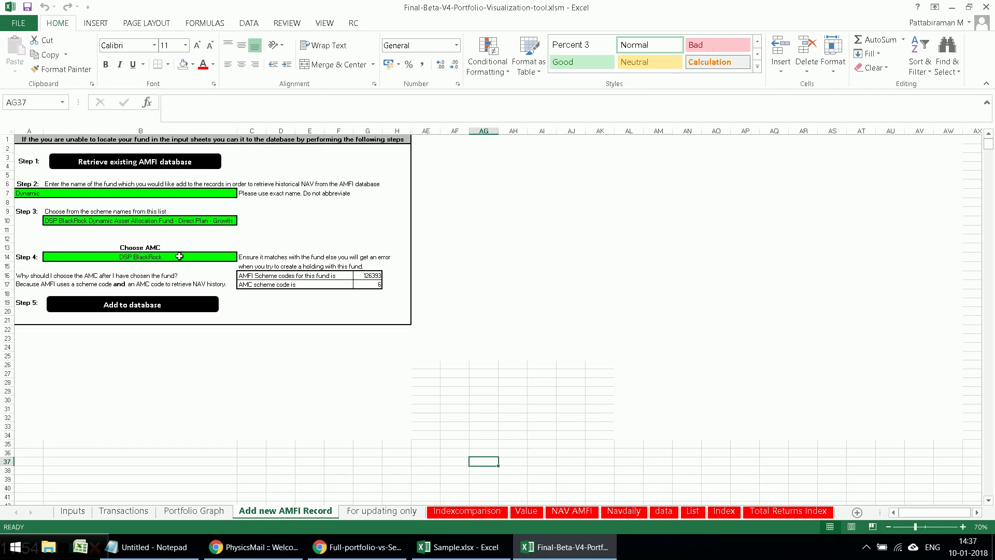
left_click(77, 510)
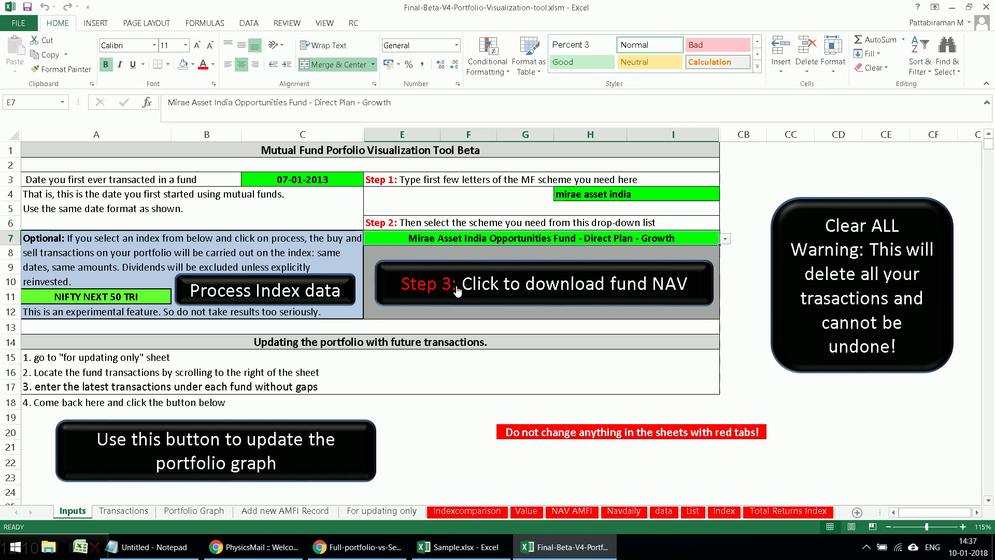
left_click(453, 420)
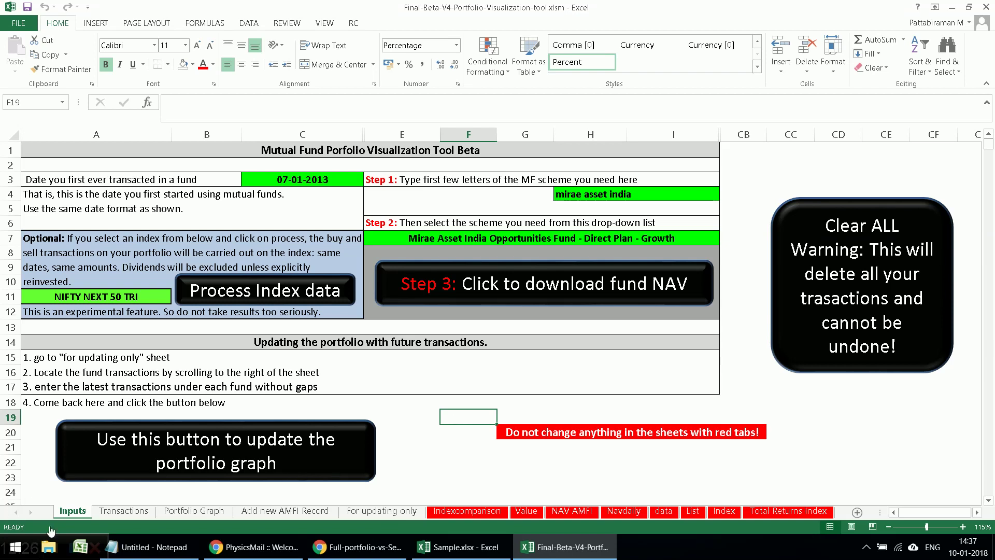
left_click(78, 530)
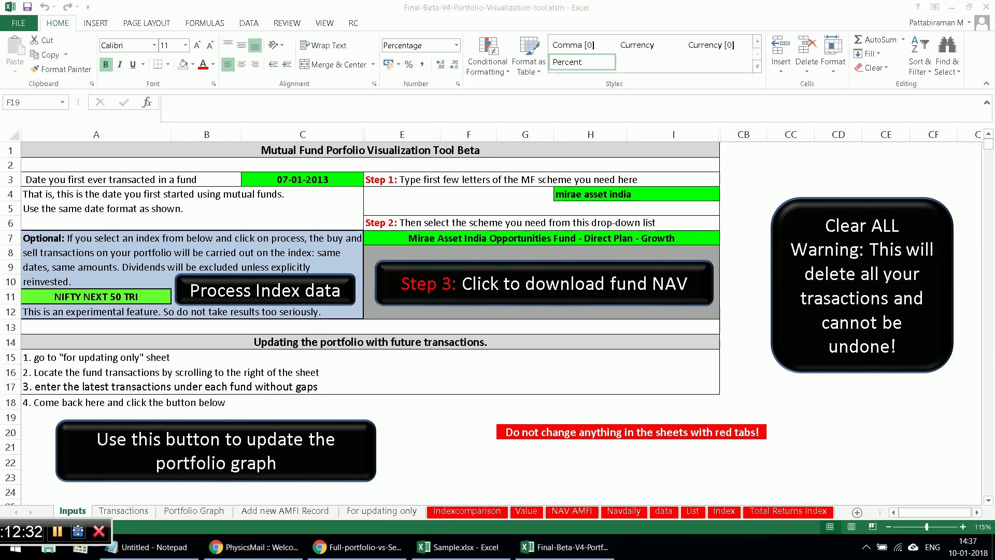